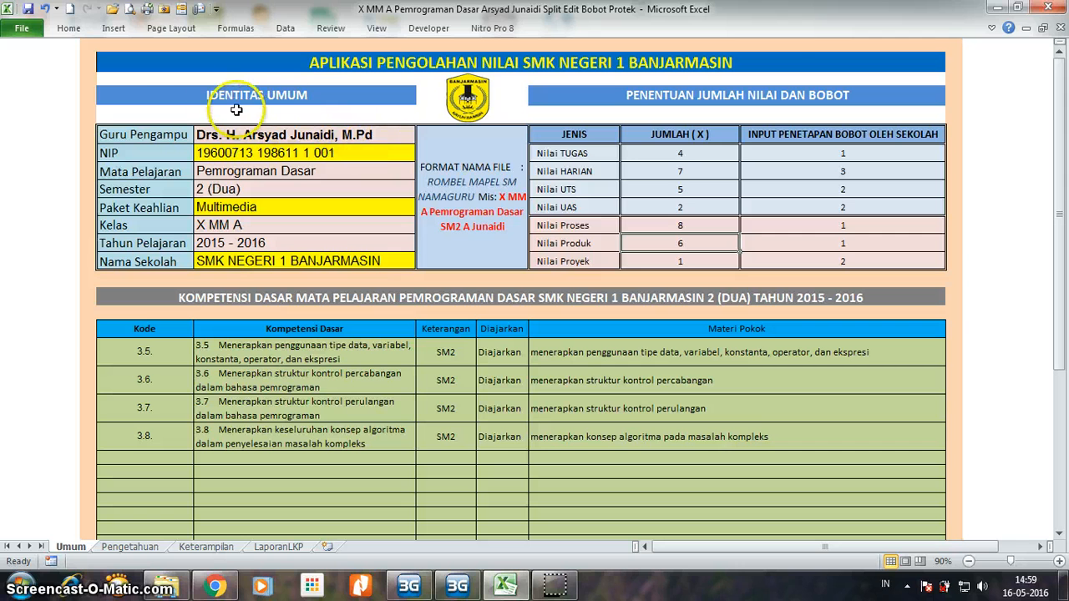
Examine the Umum sheet's general identity and weighting sections and the competency codes 3.5 to 3.8 and 4.5 to 4.8.
{"action": "left_click", "coordinate": [335, 96]}
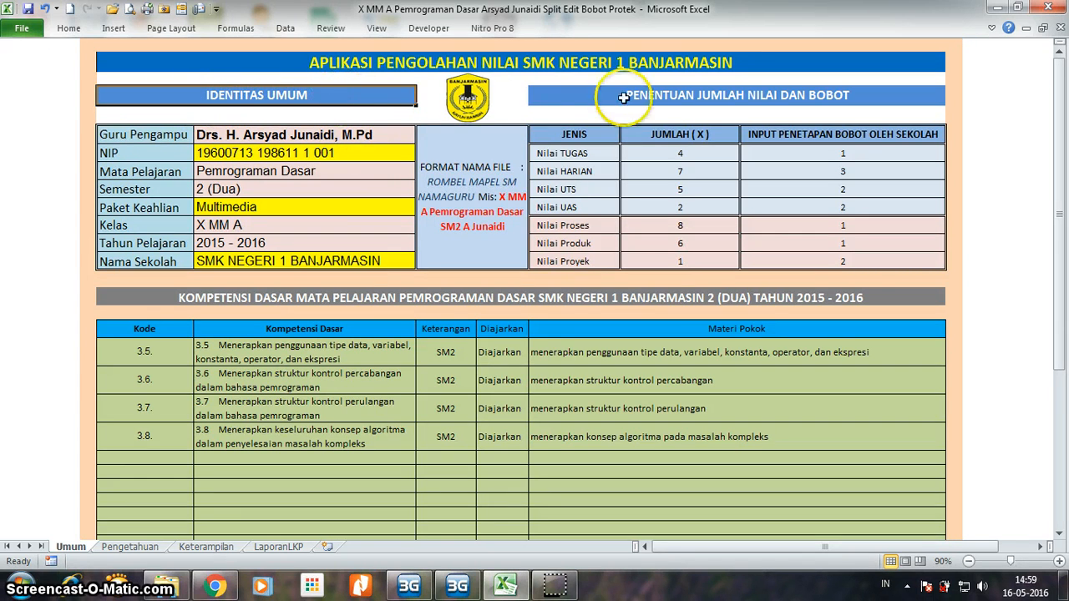
{"action": "left_click", "coordinate": [826, 94]}
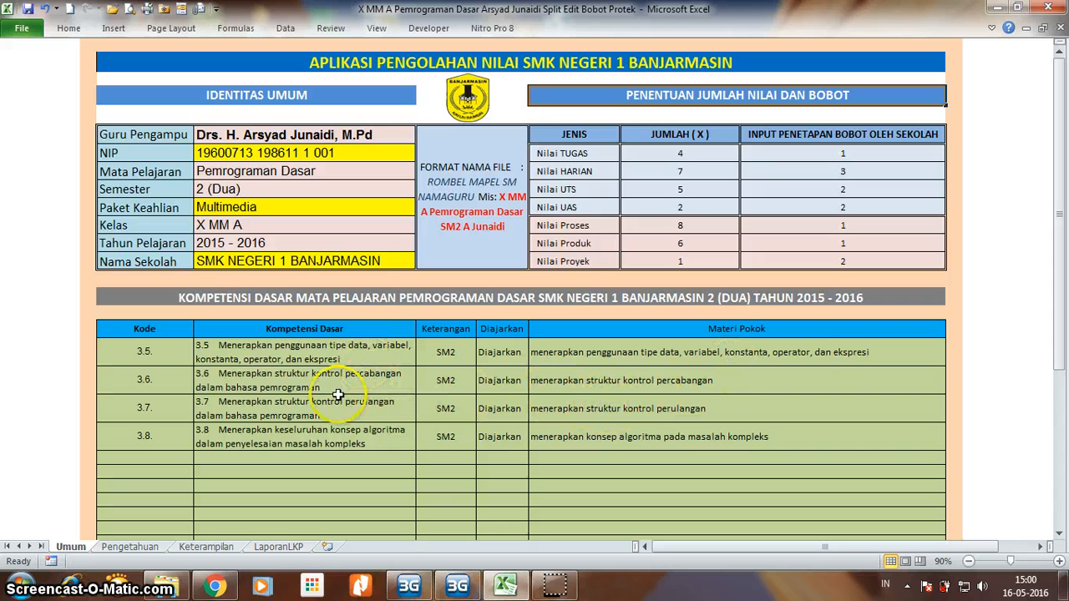
{"action": "left_click", "coordinate": [138, 351]}
{"action": "left_click", "coordinate": [144, 380]}
{"action": "left_click", "coordinate": [144, 408]}
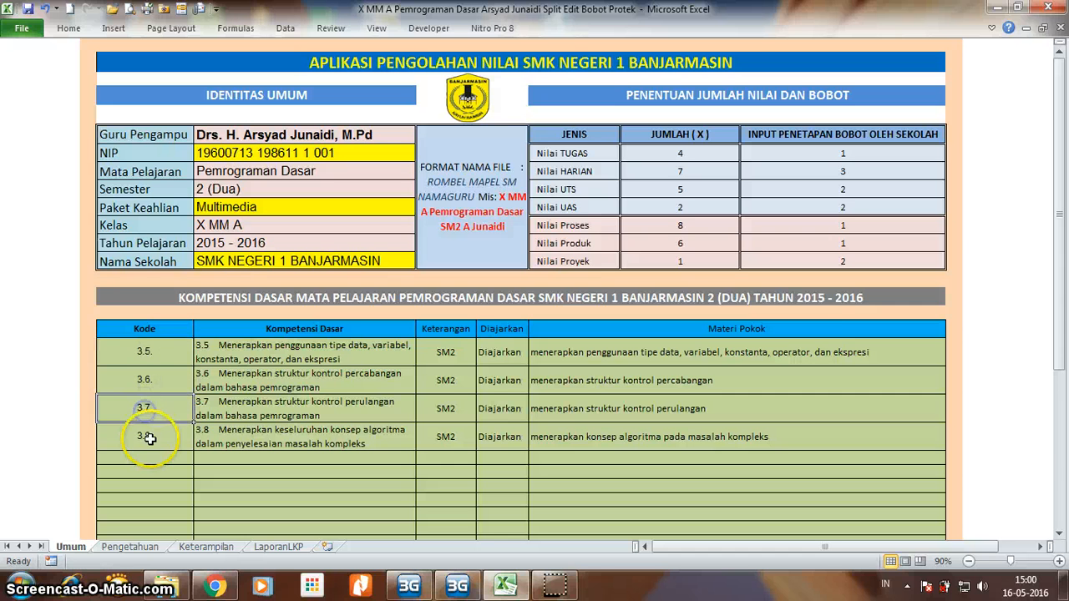
{"action": "left_click", "coordinate": [145, 435]}
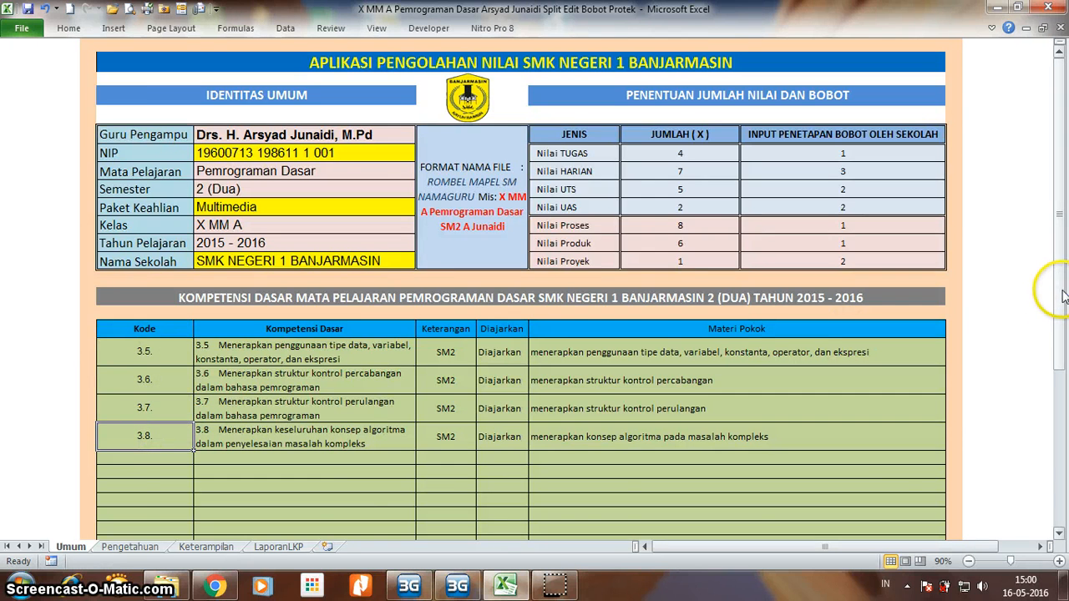
{"action": "left_click_drag", "start_coordinate": [1050, 291], "coordinate": [1054, 472]}
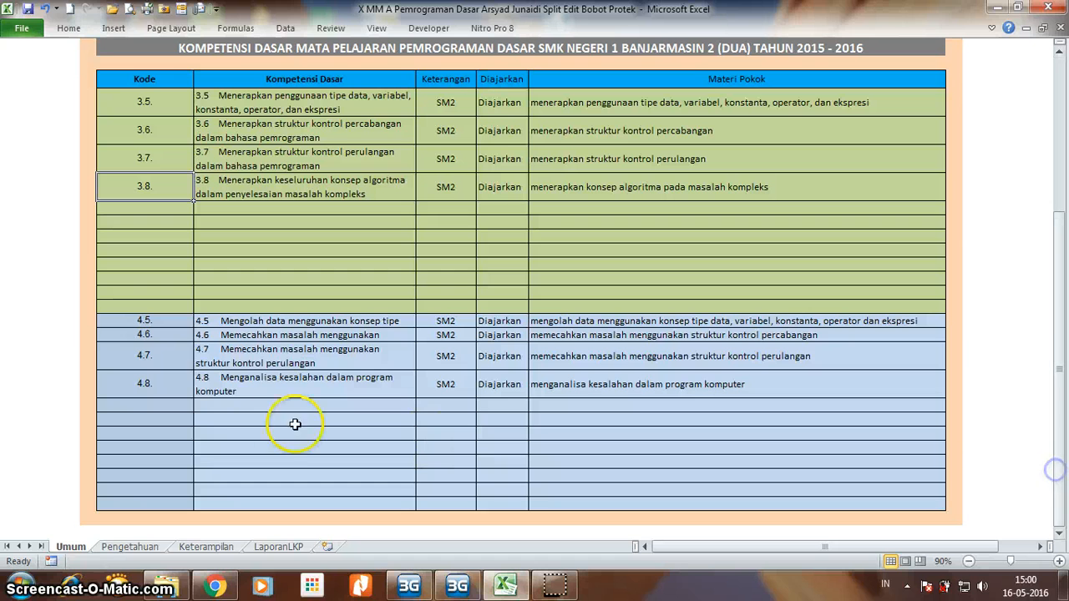
{"action": "left_click", "coordinate": [160, 321]}
{"action": "left_click", "coordinate": [154, 335]}
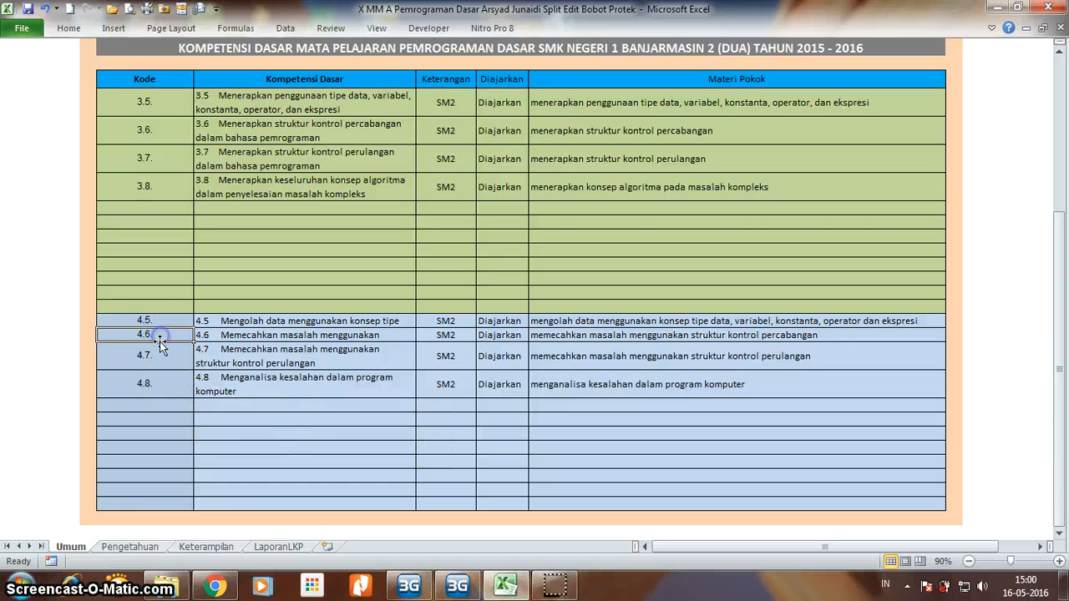
{"action": "left_click", "coordinate": [153, 355]}
{"action": "left_click", "coordinate": [159, 389]}
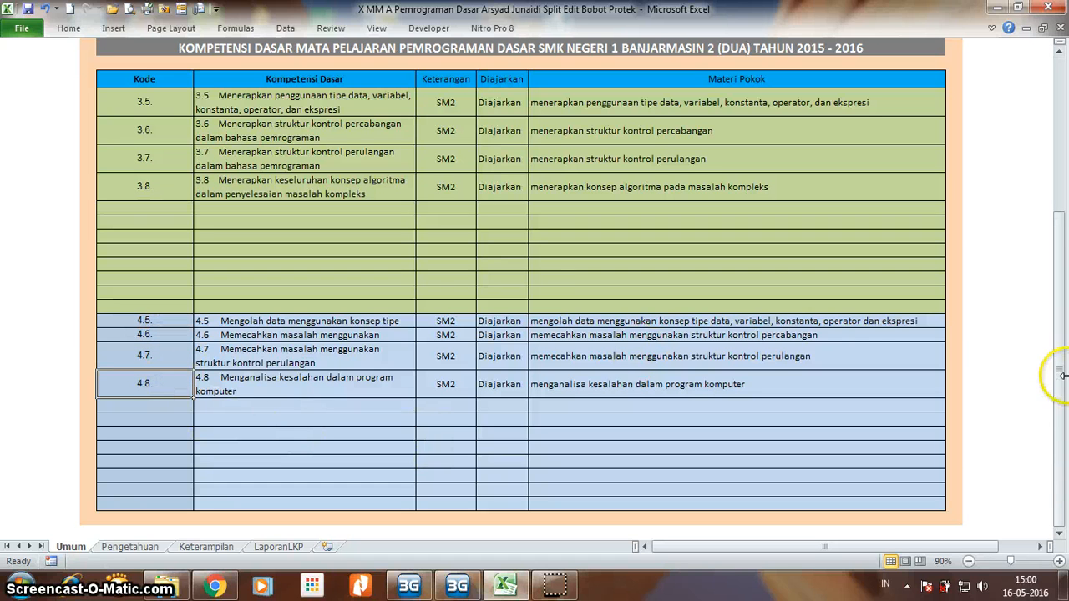
{"action": "left_click_drag", "start_coordinate": [1058, 406], "coordinate": [1060, 175]}
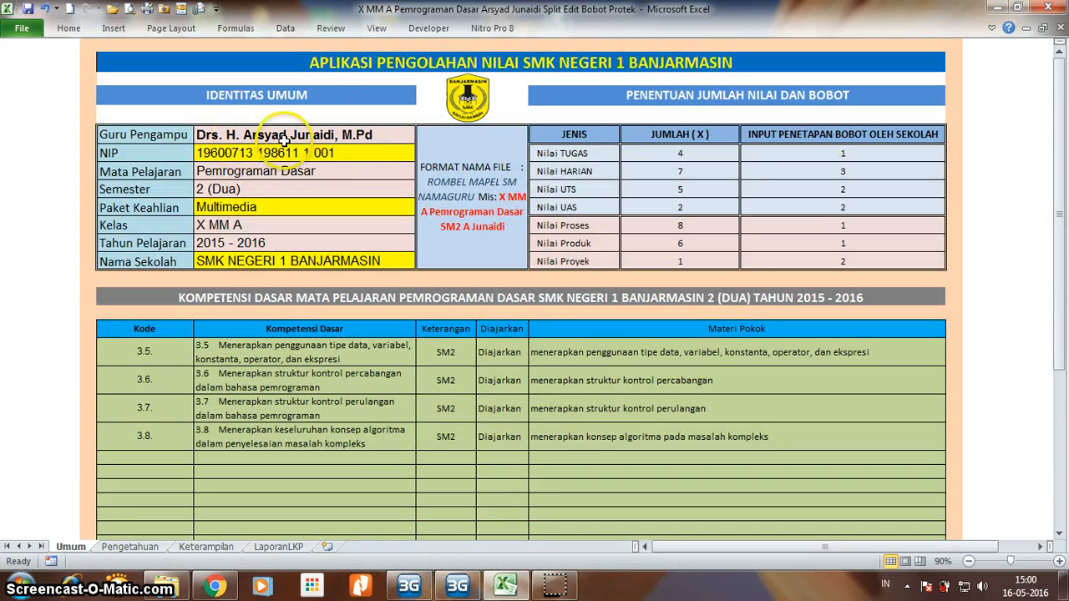
Browse the available teachers for Guru Pengampu without changing the selection, and check the NIP field.
{"action": "left_click", "coordinate": [402, 138]}
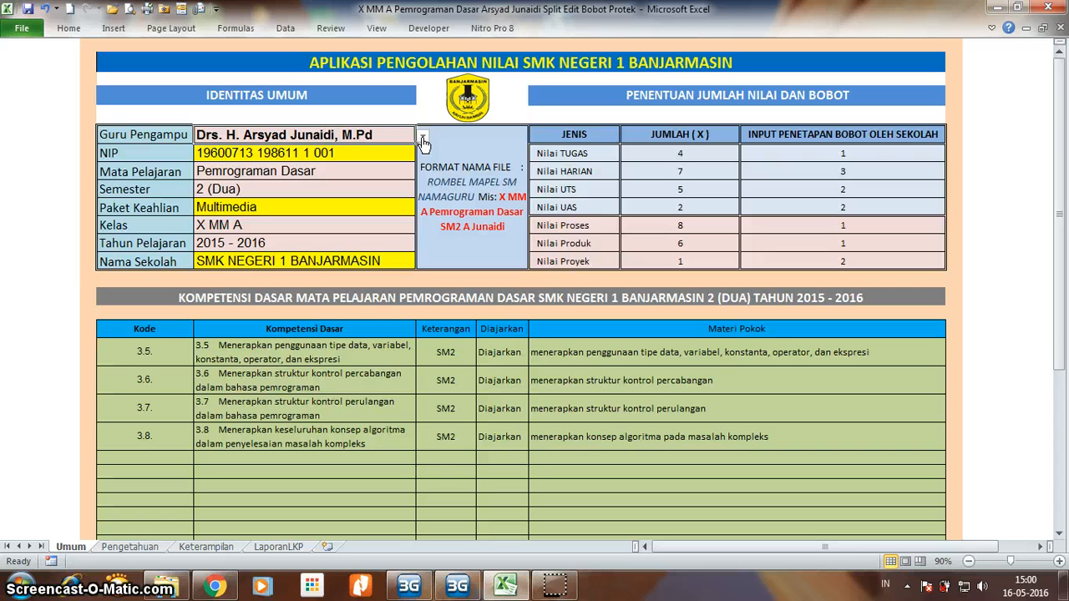
{"action": "left_click", "coordinate": [423, 140]}
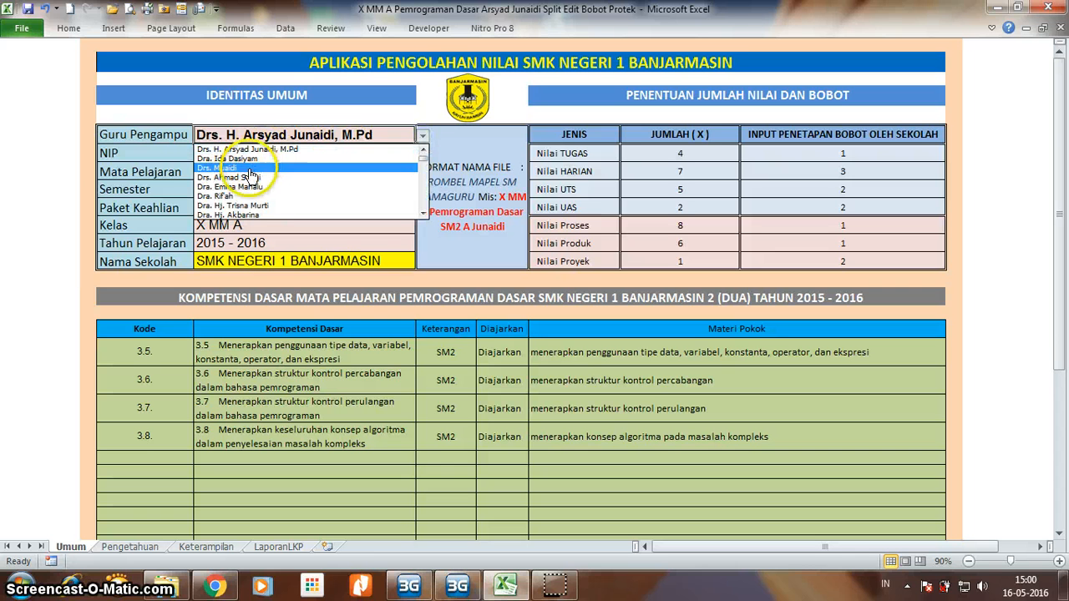
{"action": "left_click", "coordinate": [396, 189]}
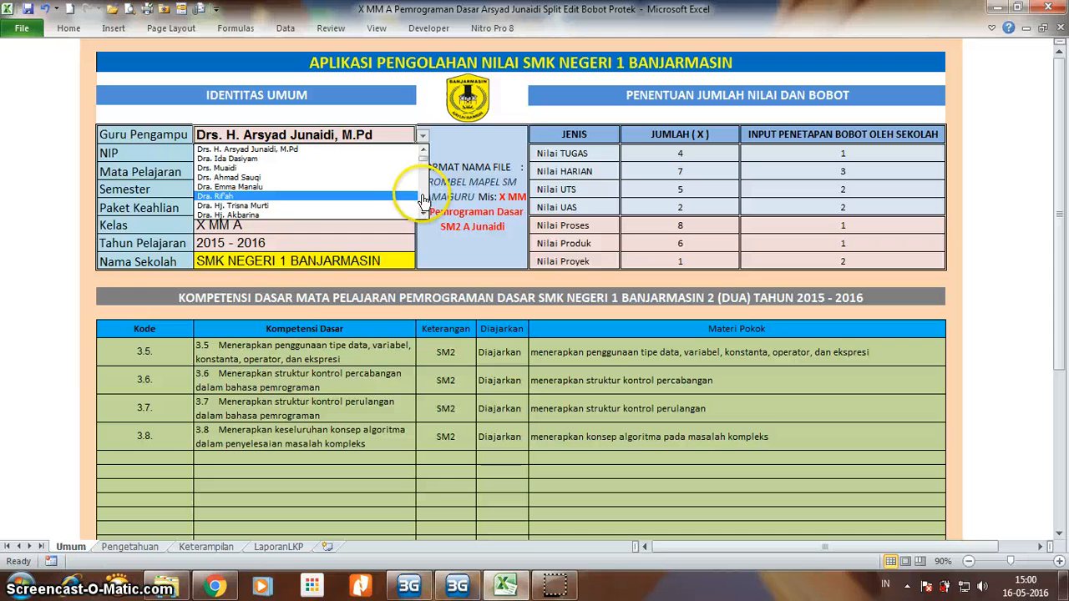
{"action": "left_click", "coordinate": [423, 199]}
{"action": "left_click", "coordinate": [422, 199]}
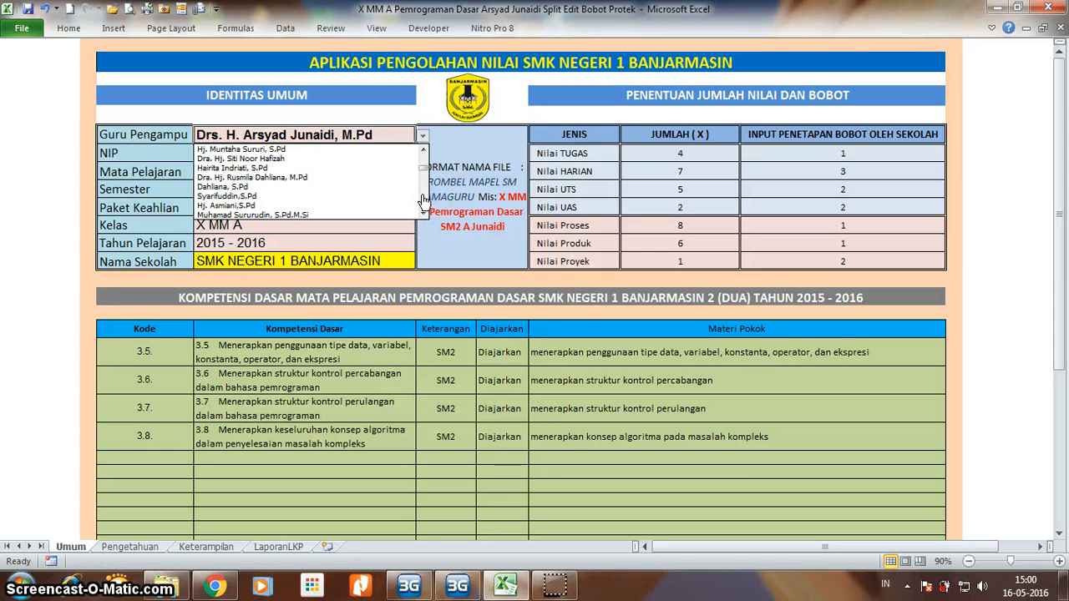
{"action": "left_click", "coordinate": [421, 152]}
{"action": "left_click", "coordinate": [421, 152]}
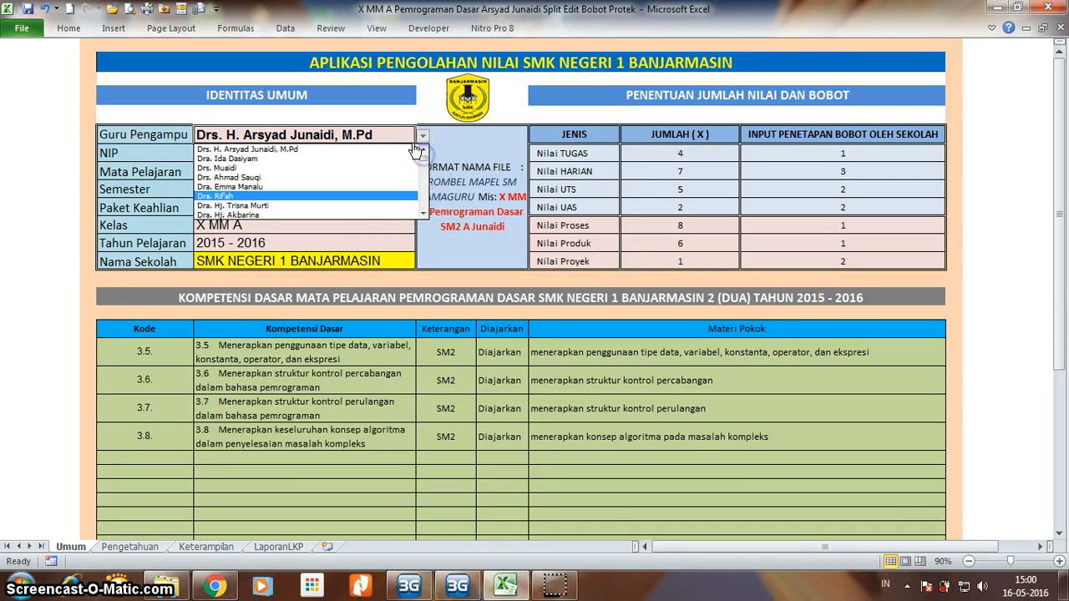
{"action": "left_click", "coordinate": [406, 136]}
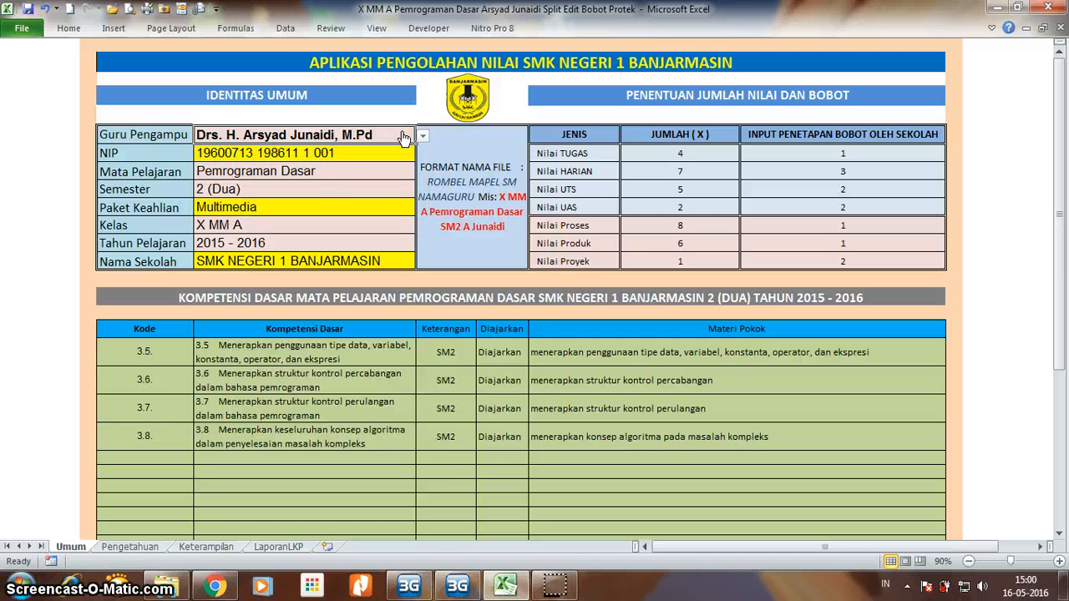
{"action": "left_click", "coordinate": [348, 152]}
Check the Mata Pelajaran choices, keeping Pemrograman Dasar, and set Semester to 2 (Dua).
{"action": "left_click", "coordinate": [391, 172]}
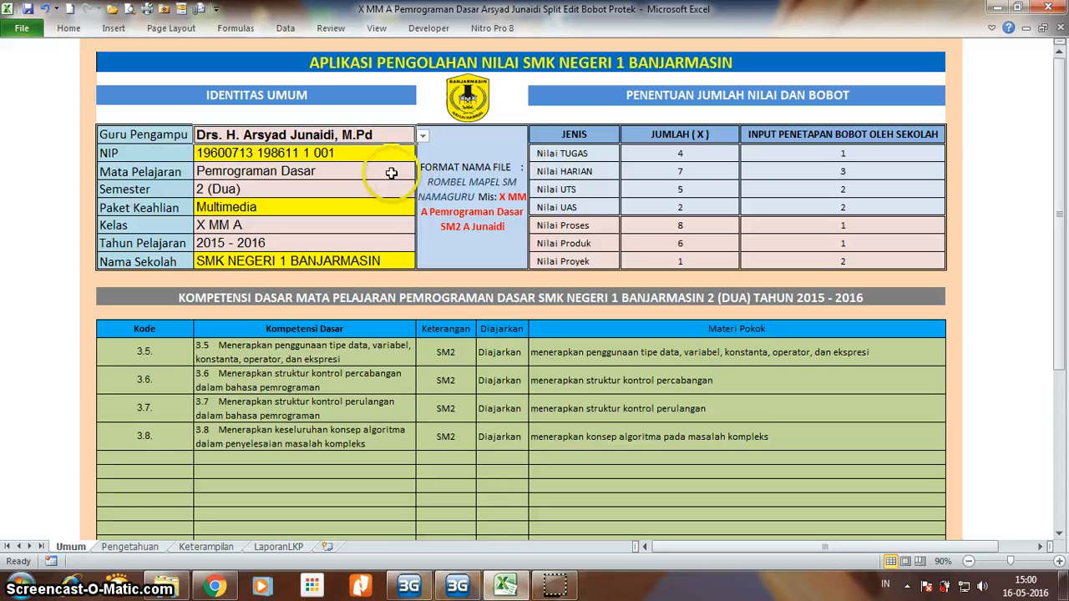
{"action": "left_click", "coordinate": [422, 172]}
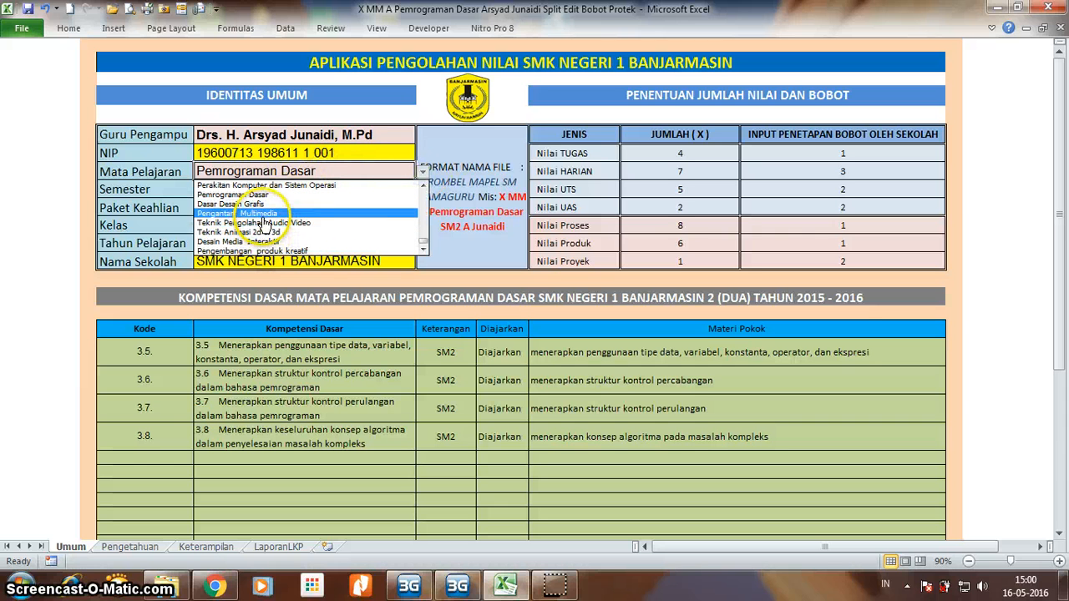
{"action": "left_click", "coordinate": [250, 173]}
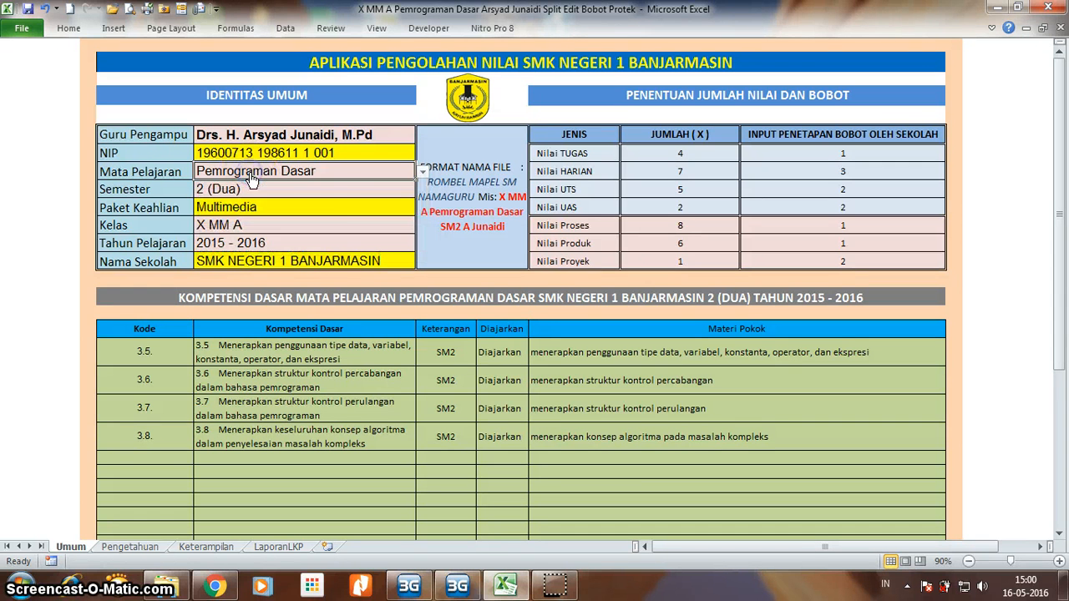
{"action": "left_click", "coordinate": [398, 196]}
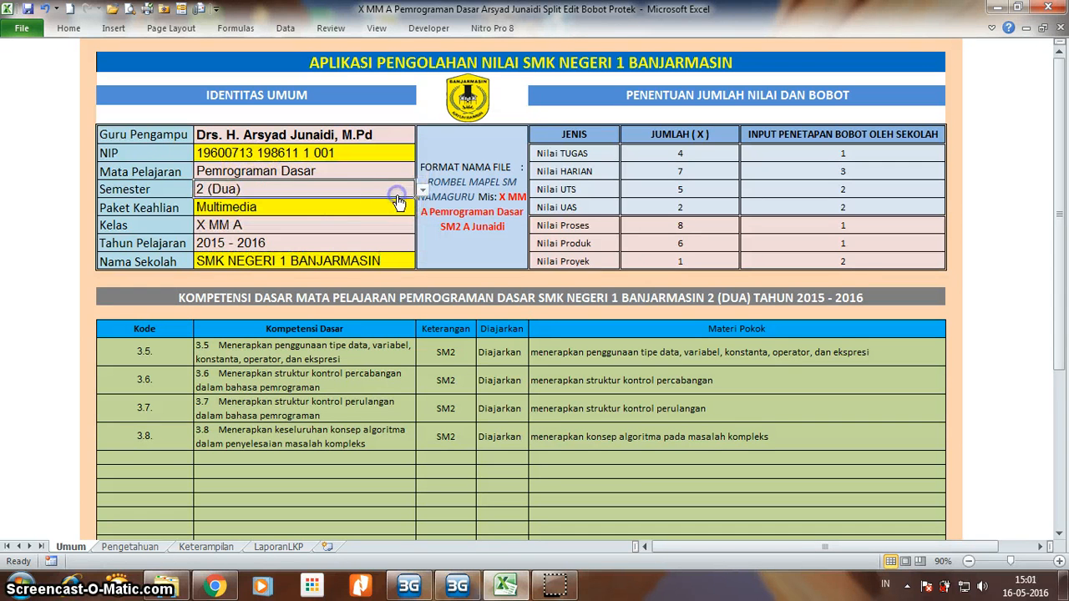
{"action": "left_click", "coordinate": [423, 190]}
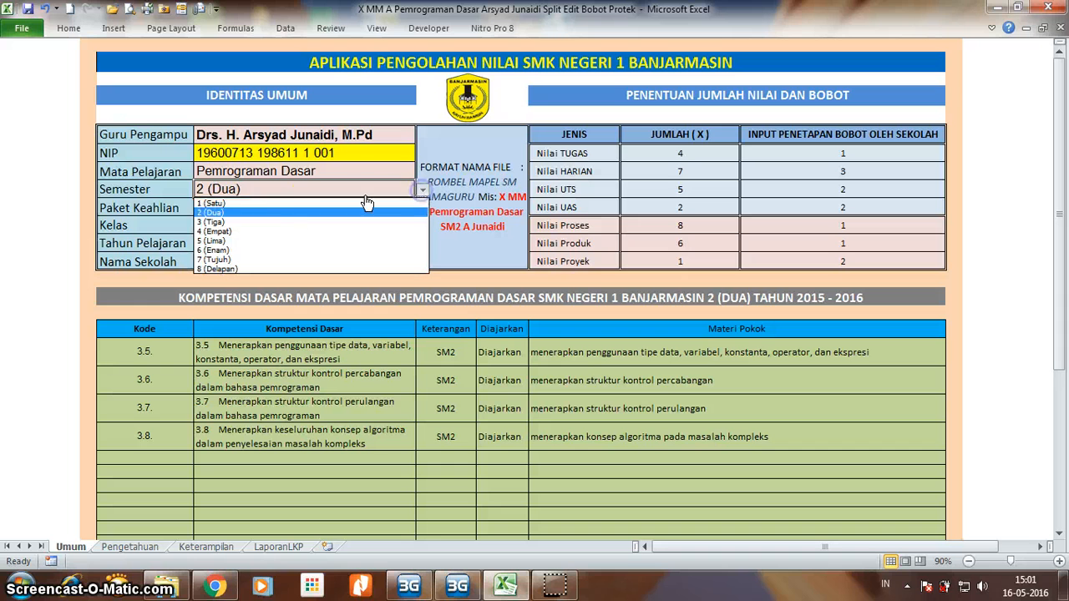
{"action": "left_click", "coordinate": [230, 214]}
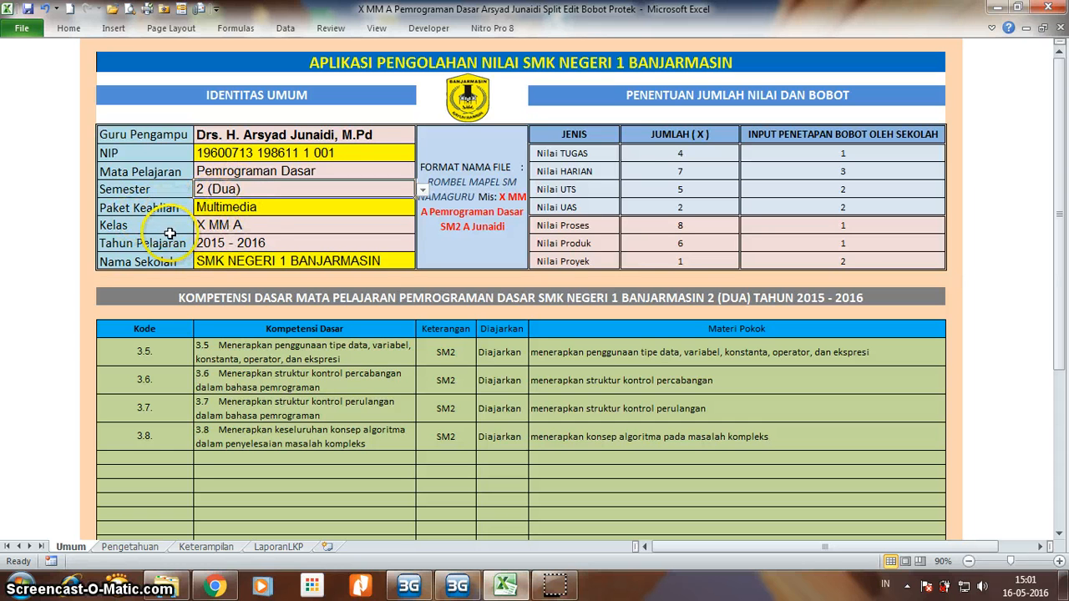
Set Kelas in the general identity section to X MM C.
{"action": "left_click", "coordinate": [392, 225]}
{"action": "left_click", "coordinate": [423, 225]}
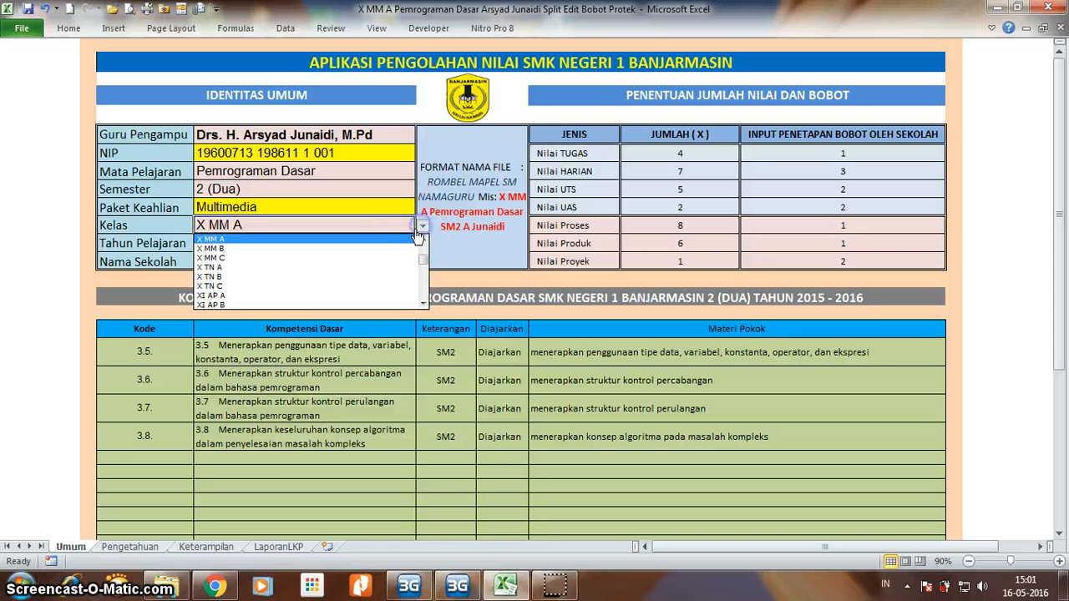
{"action": "mouse_move", "coordinate": [422, 261]}
{"action": "left_mouse_down"}
{"action": "mouse_move", "coordinate": [425, 292]}
{"action": "mouse_move", "coordinate": [426, 246]}
{"action": "mouse_move", "coordinate": [426, 297]}
{"action": "mouse_move", "coordinate": [425, 258]}
{"action": "left_mouse_up"}
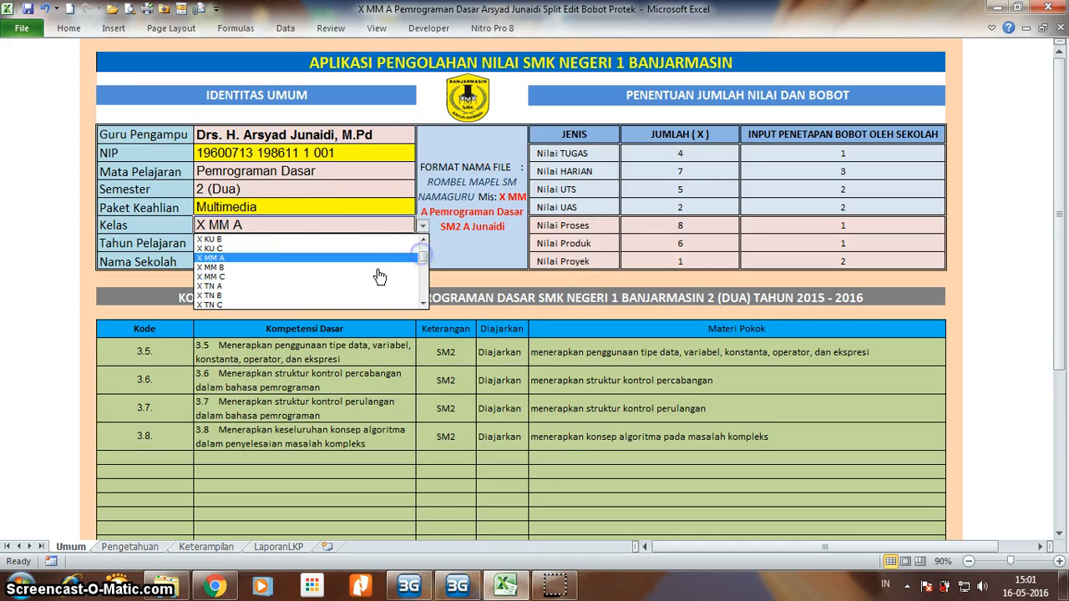
{"action": "left_click", "coordinate": [213, 277]}
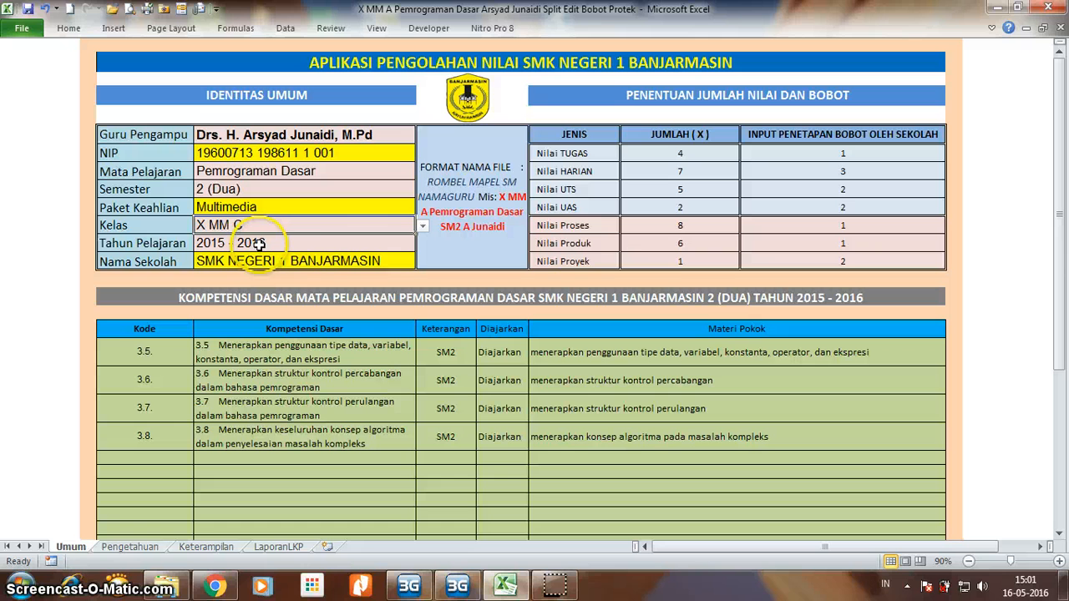
Choose 2015 - 2016 as the Tahun Pelajaran and go to the Nama Sekolah field.
{"action": "left_click", "coordinate": [393, 244]}
{"action": "left_click", "coordinate": [422, 244]}
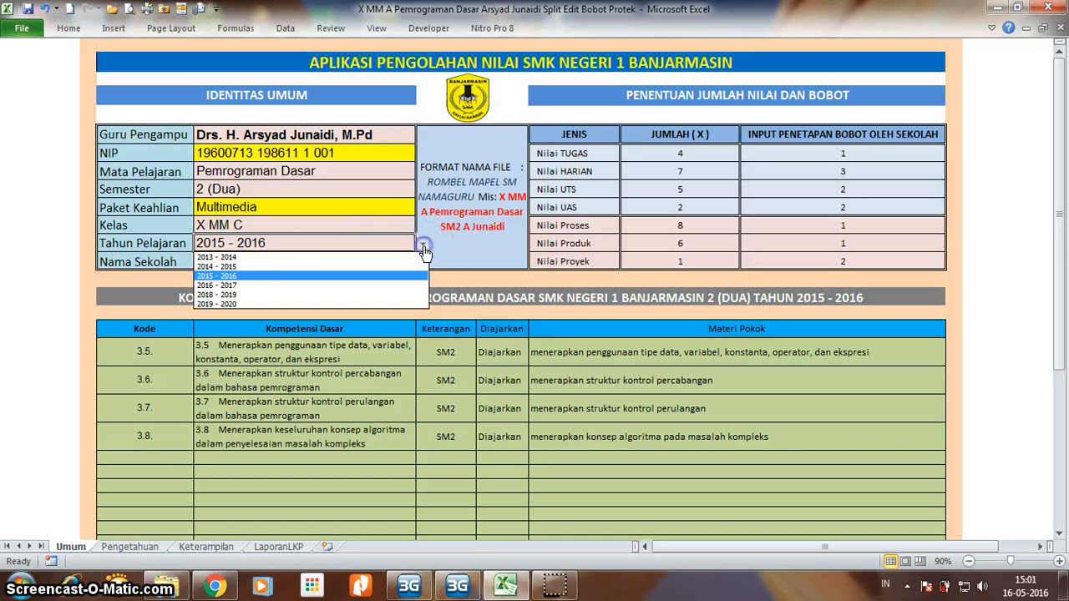
{"action": "left_click", "coordinate": [237, 277]}
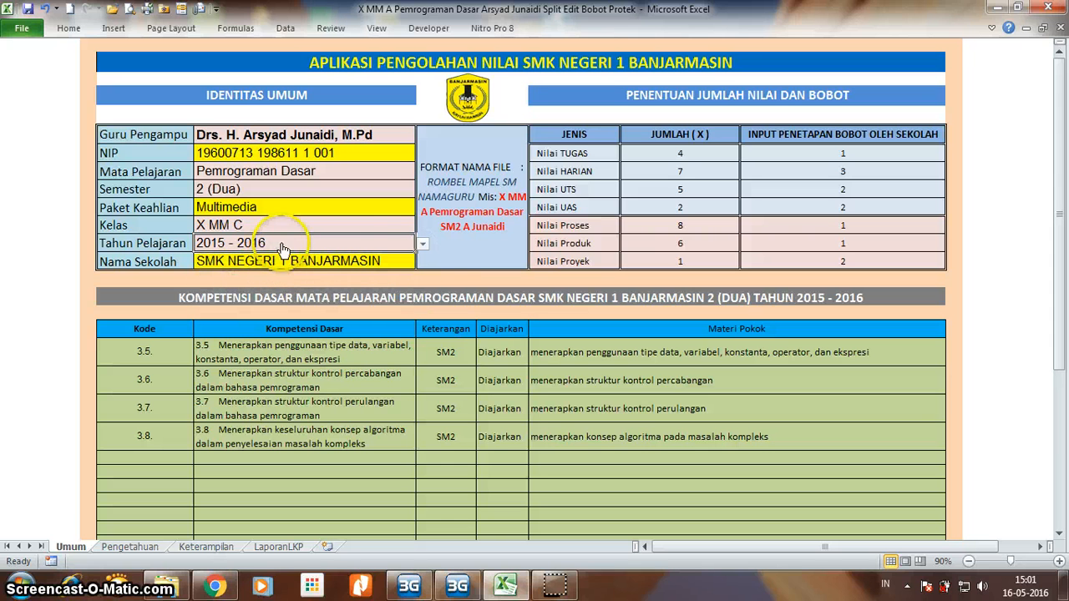
{"action": "left_click", "coordinate": [401, 264]}
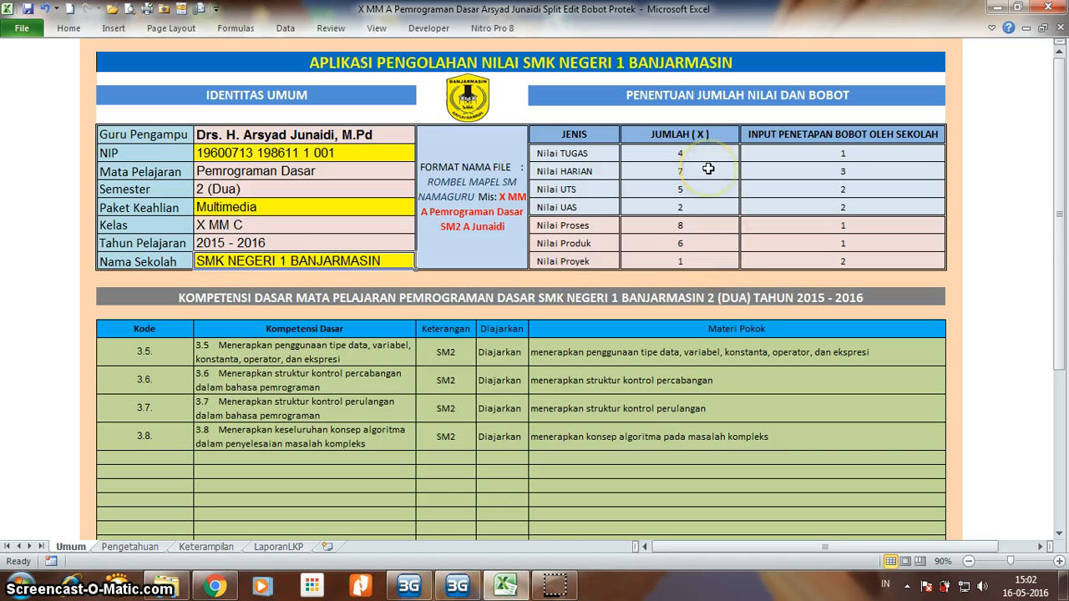
Review the Nilai TUGAS weight and the complete competency rows 3.5 to 3.8 and 4.5 to 4.8.
{"action": "left_click", "coordinate": [851, 153]}
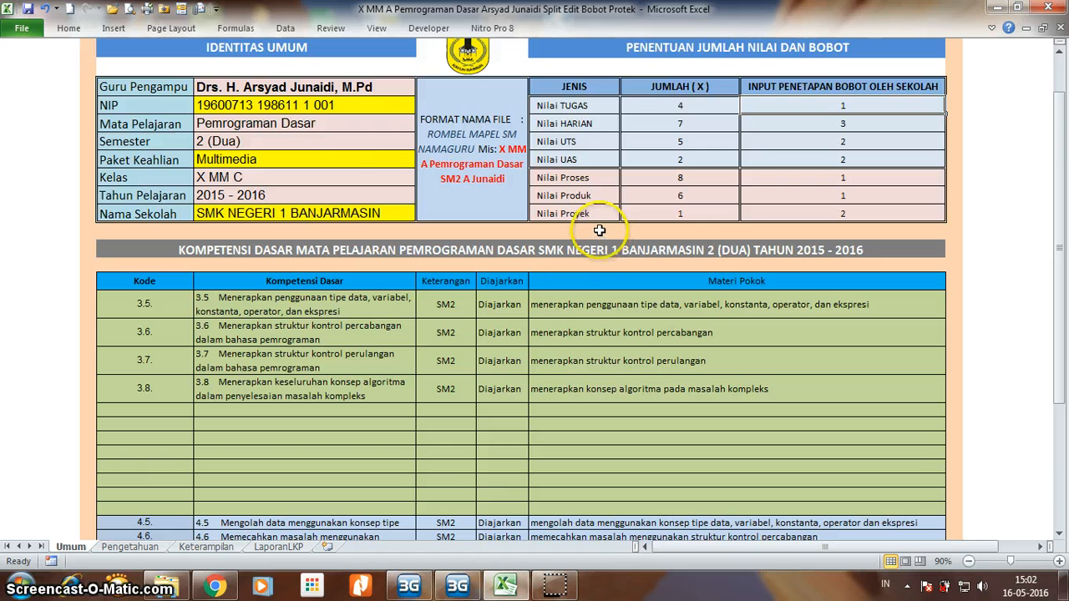
{"action": "scroll", "coordinate": [598, 228], "scroll_direction": "down", "scroll_amount": 2}
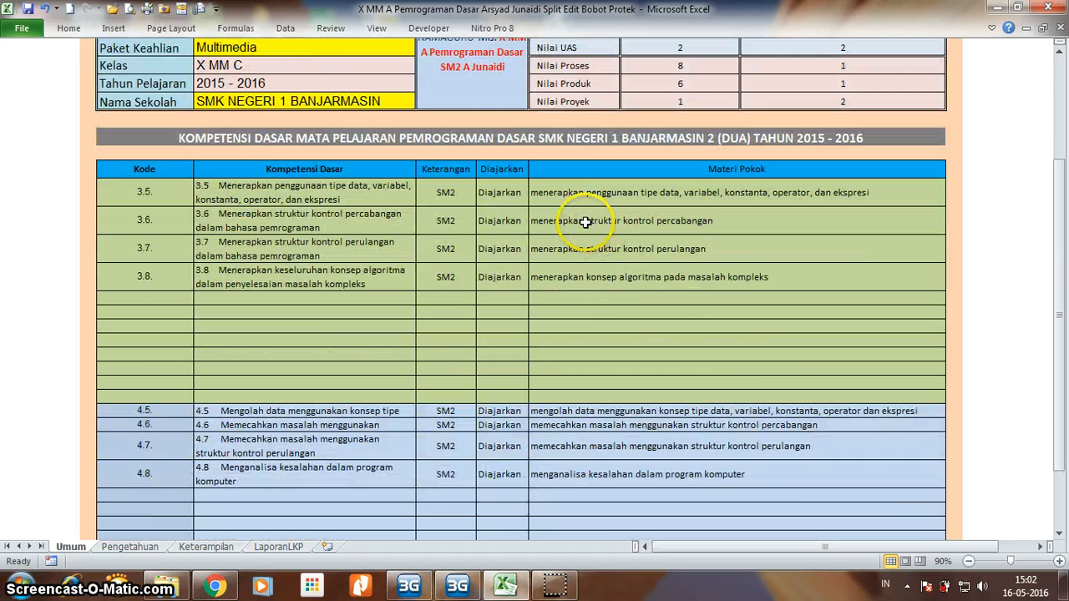
{"action": "scroll", "coordinate": [541, 220], "scroll_direction": "down", "scroll_amount": 1}
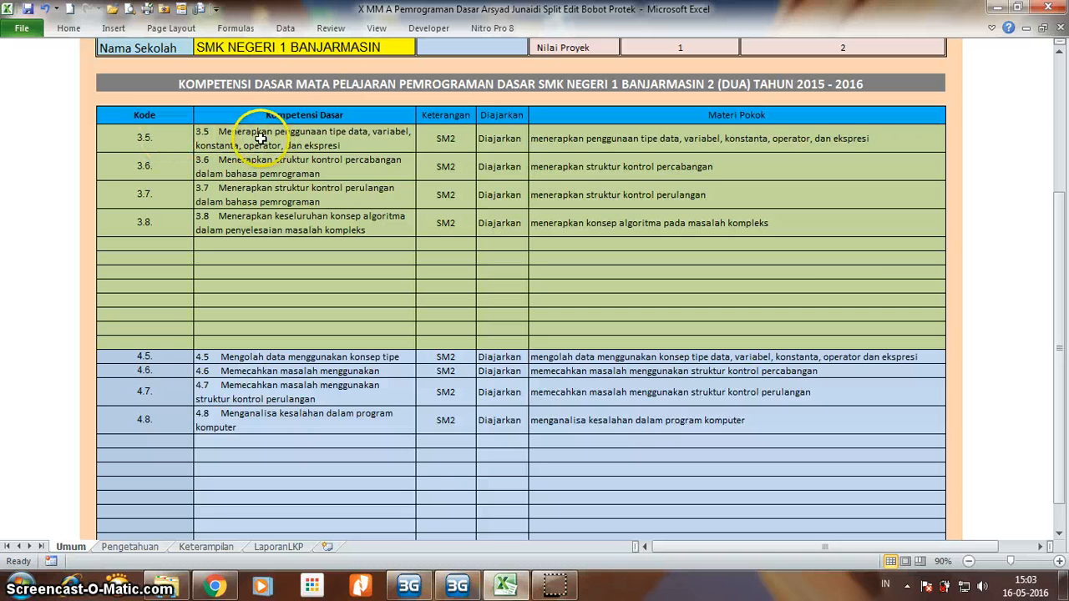
{"action": "left_click_drag", "start_coordinate": [294, 138], "coordinate": [298, 236]}
{"action": "left_click_drag", "start_coordinate": [155, 139], "coordinate": [844, 233]}
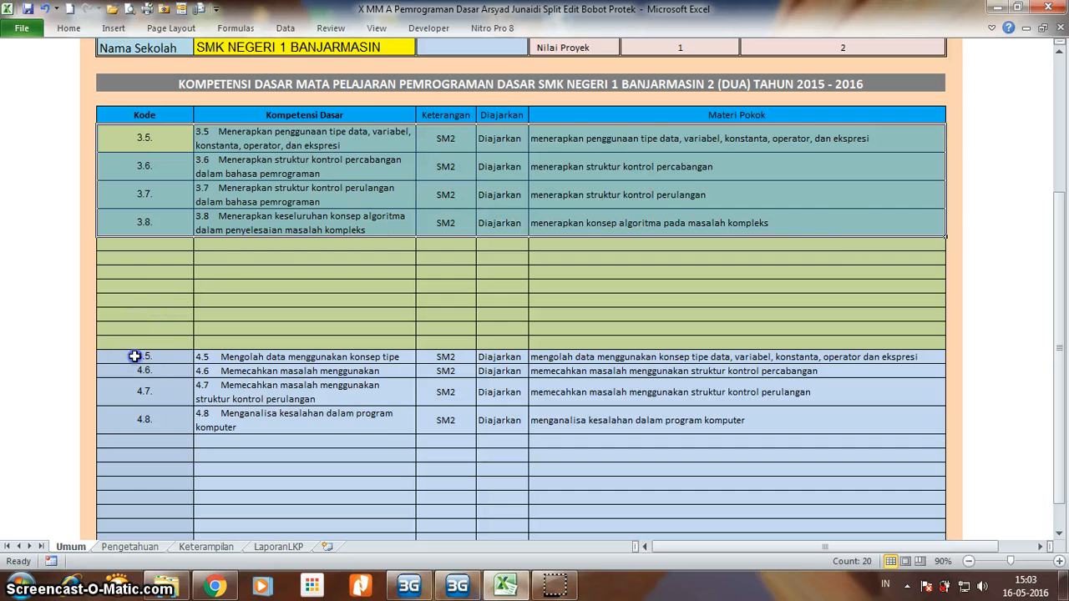
{"action": "left_click_drag", "start_coordinate": [143, 357], "coordinate": [801, 419]}
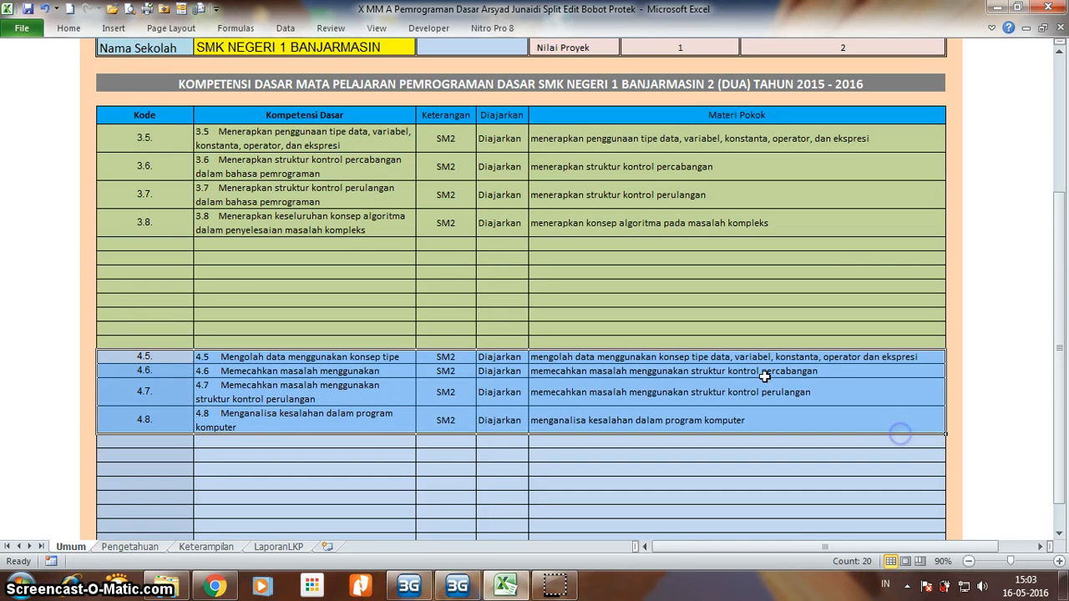
Examine the Kompetensi Dasar descriptions and their matching codes in rows 3.5 to 3.8.
{"action": "left_click", "coordinate": [294, 173]}
{"action": "left_click", "coordinate": [317, 141]}
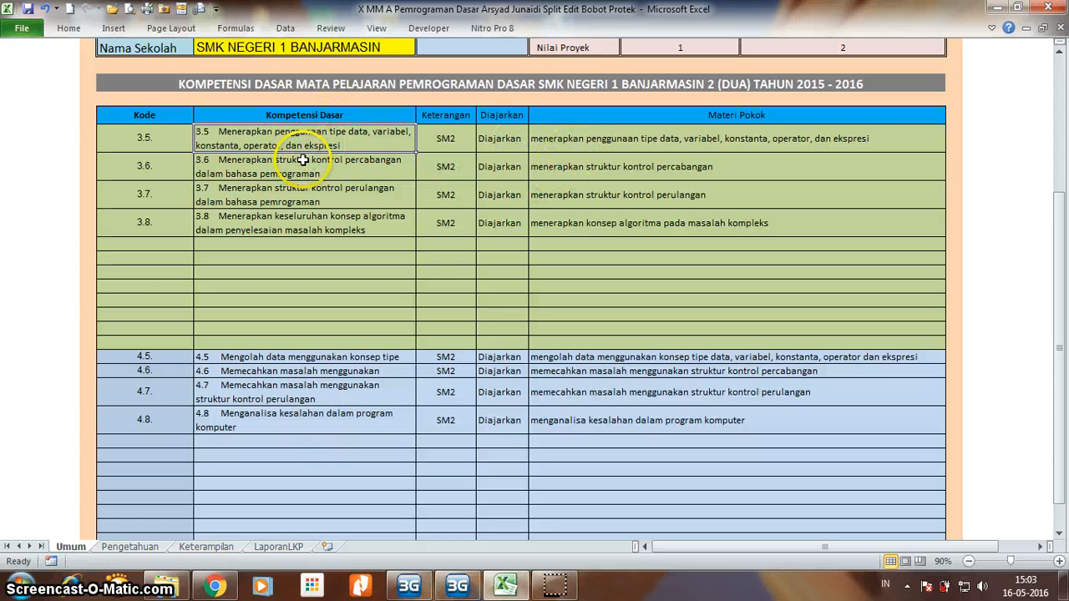
{"action": "left_click_drag", "start_coordinate": [302, 139], "coordinate": [292, 222]}
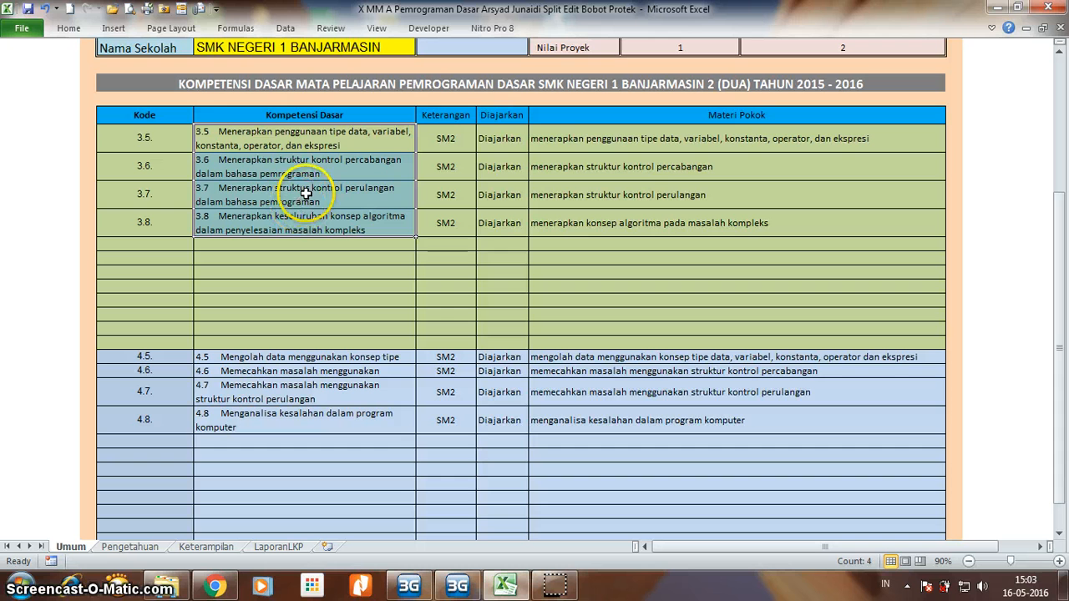
{"action": "left_click", "coordinate": [139, 137]}
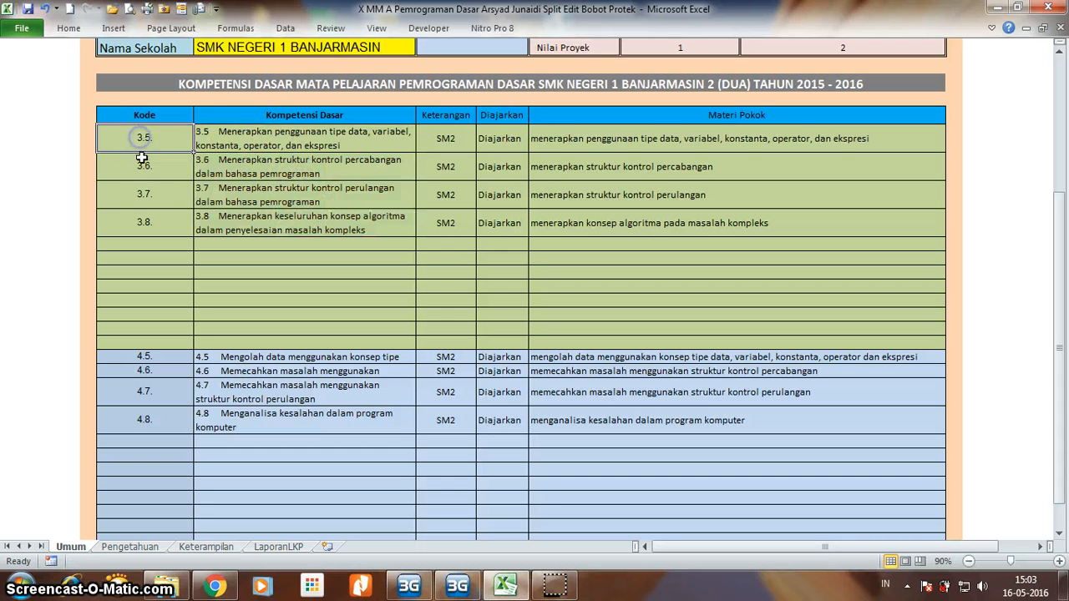
{"action": "left_click", "coordinate": [146, 174]}
{"action": "left_click", "coordinate": [148, 196]}
{"action": "left_click", "coordinate": [144, 213]}
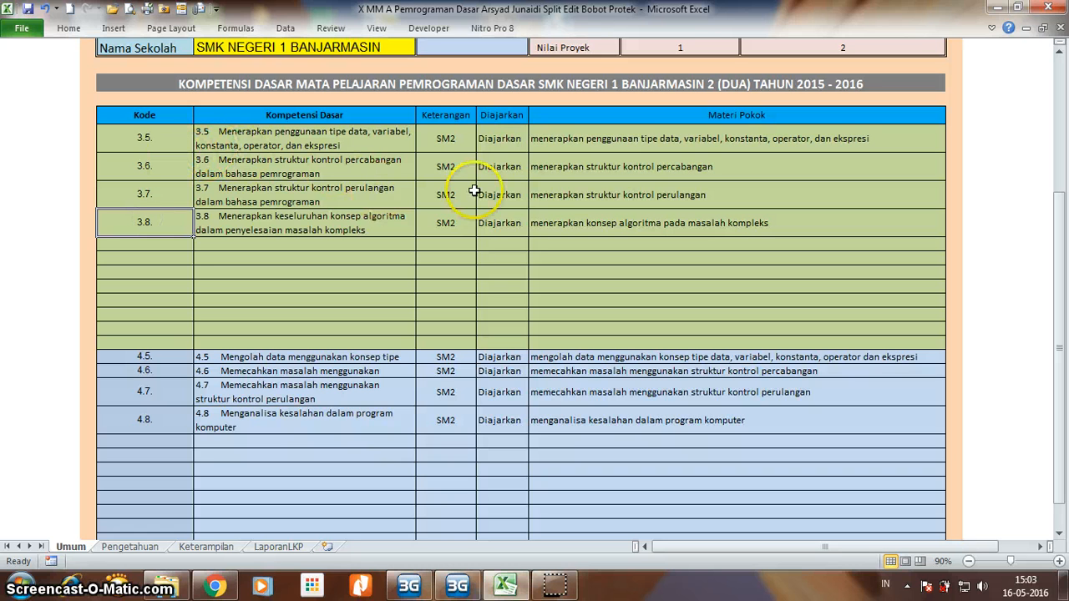
Review the Keterangan and Diajarkan entries and compare the Materi Pokok summaries with the Kompetensi Dasar descriptions in rows 3.5 to 3.8.
{"action": "left_click_drag", "start_coordinate": [440, 135], "coordinate": [488, 220]}
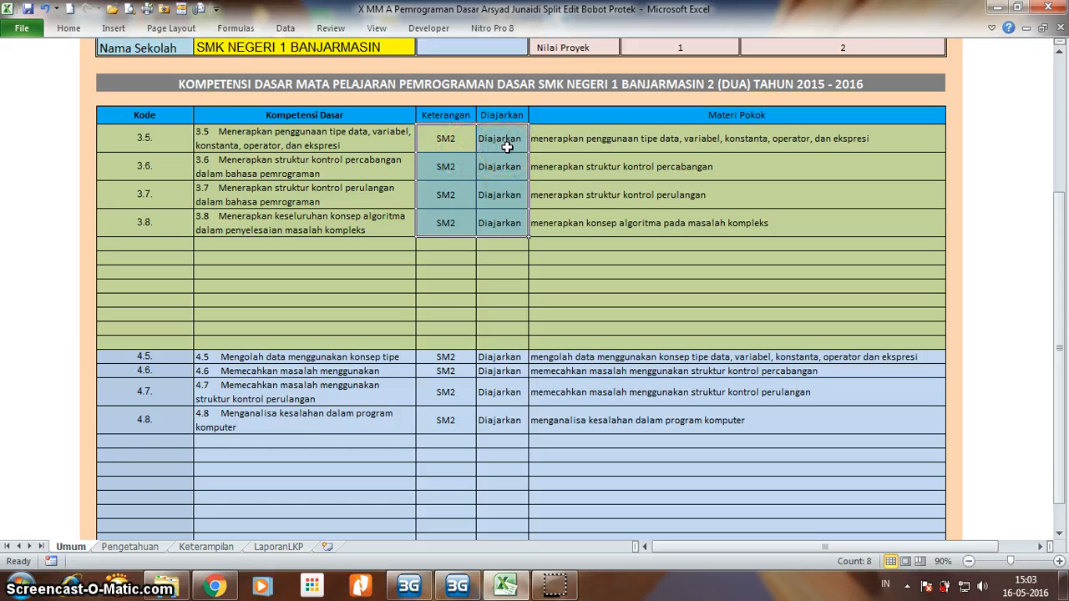
{"action": "left_click", "coordinate": [599, 135]}
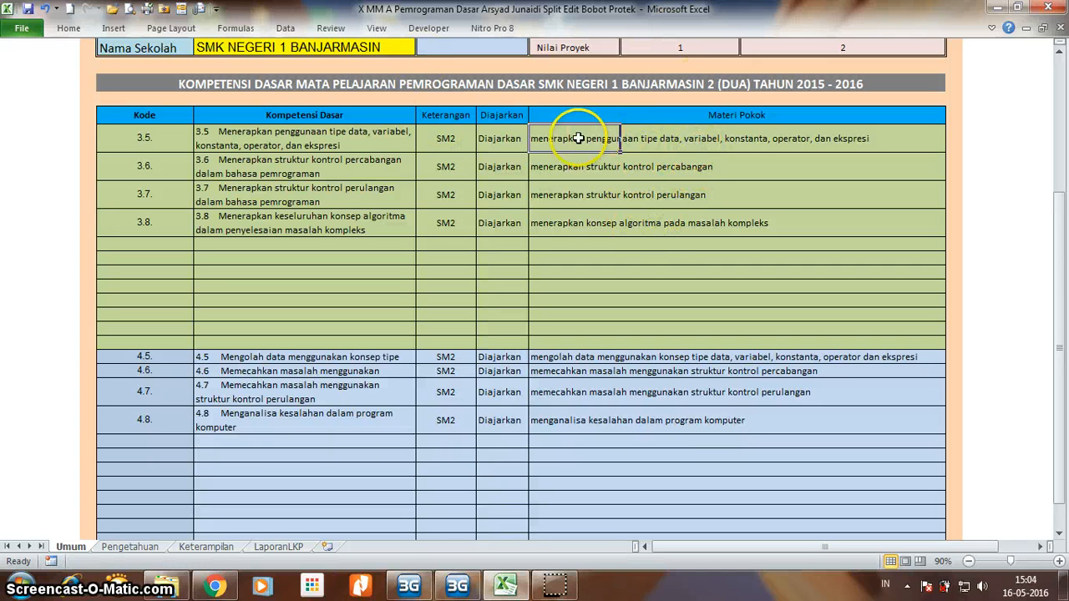
{"action": "left_click_drag", "start_coordinate": [578, 139], "coordinate": [573, 223]}
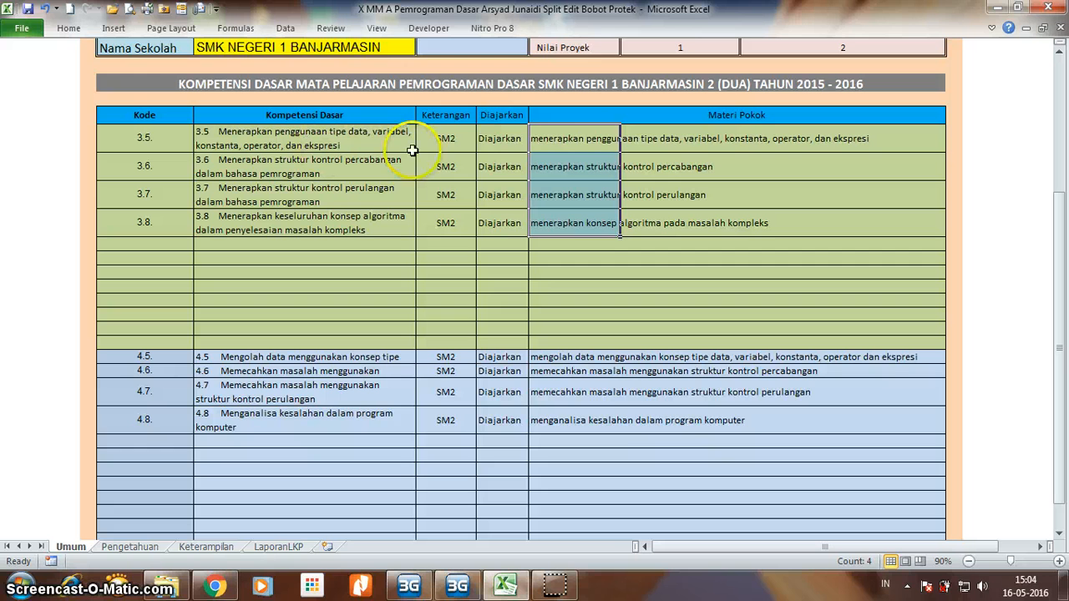
{"action": "left_click", "coordinate": [599, 142]}
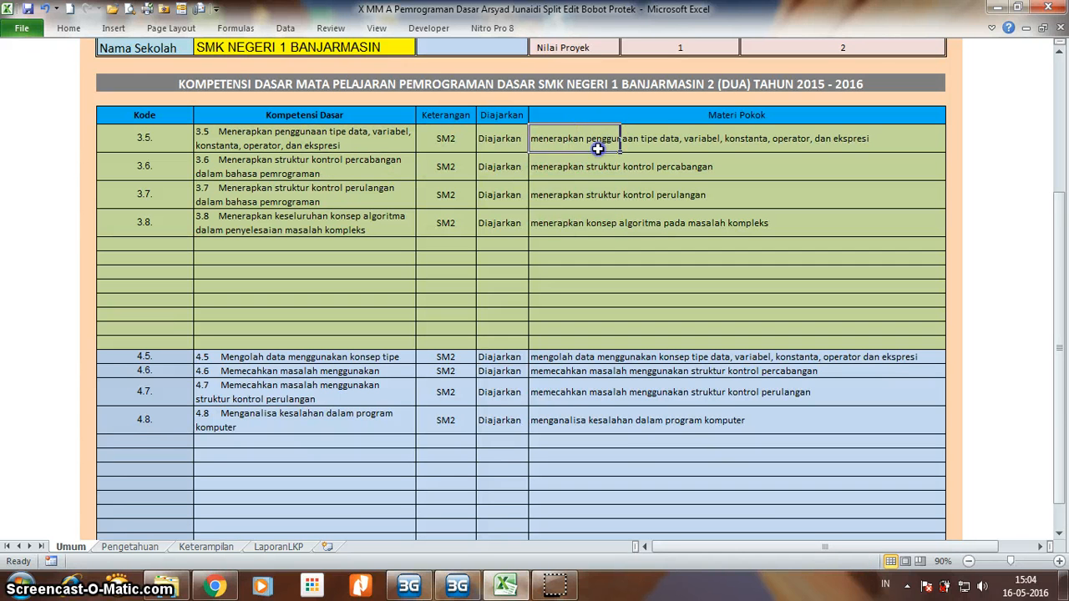
{"action": "left_click_drag", "start_coordinate": [598, 149], "coordinate": [598, 220]}
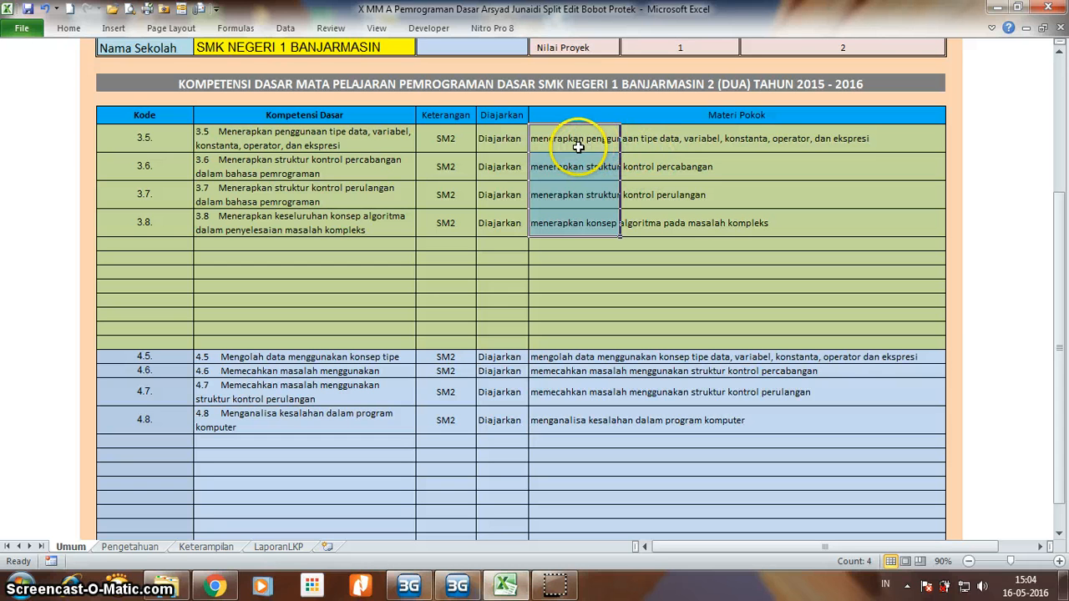
{"action": "left_click", "coordinate": [359, 139]}
{"action": "left_click", "coordinate": [555, 143]}
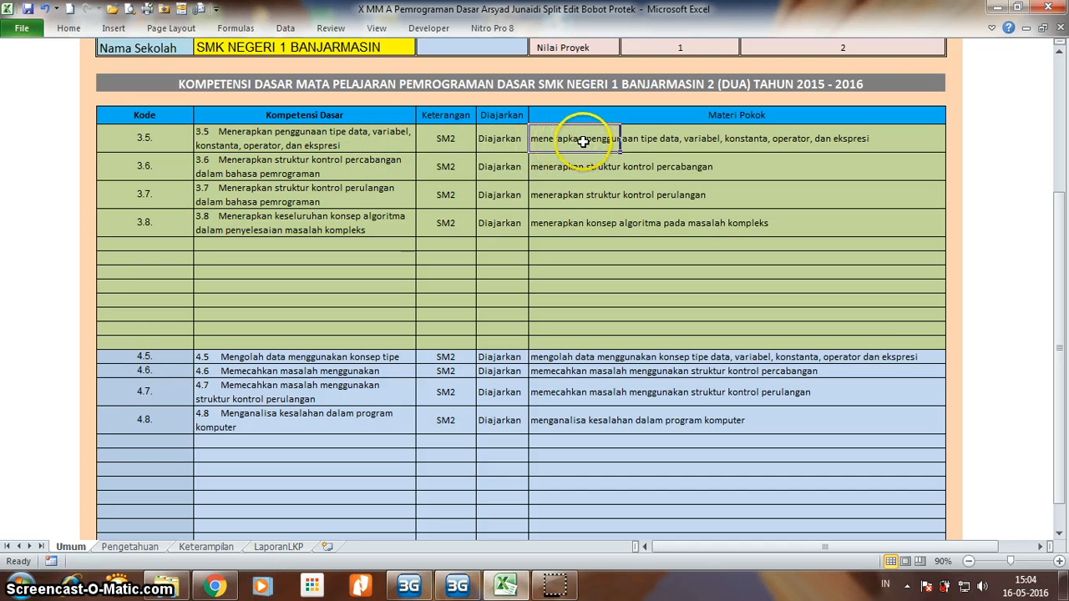
{"action": "left_click", "coordinate": [573, 224], "text": "shift"}
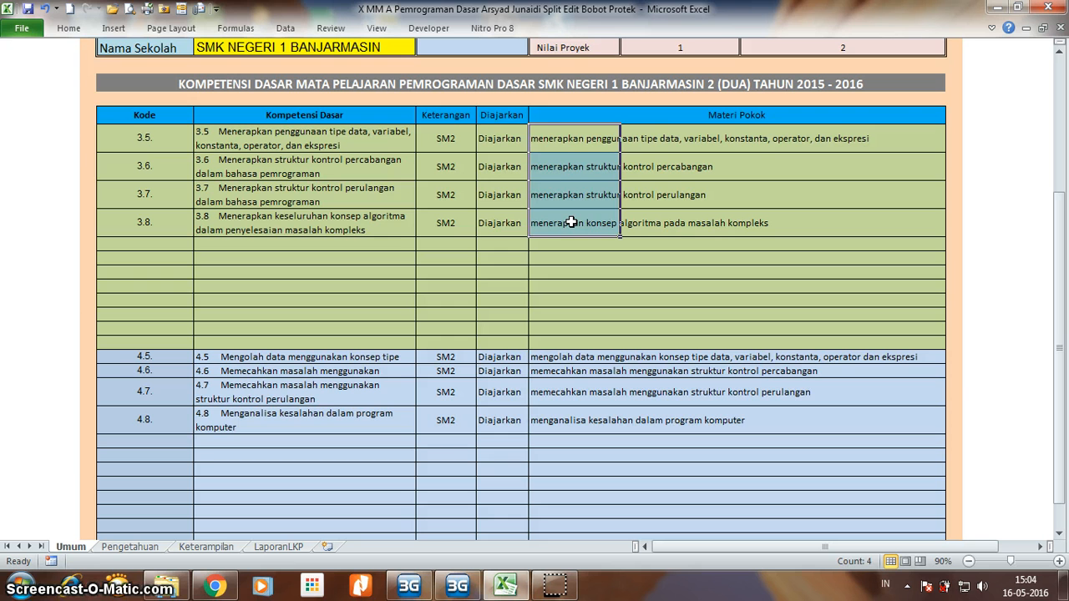
{"action": "left_click_drag", "start_coordinate": [571, 223], "coordinate": [568, 141]}
{"action": "left_click", "coordinate": [568, 140]}
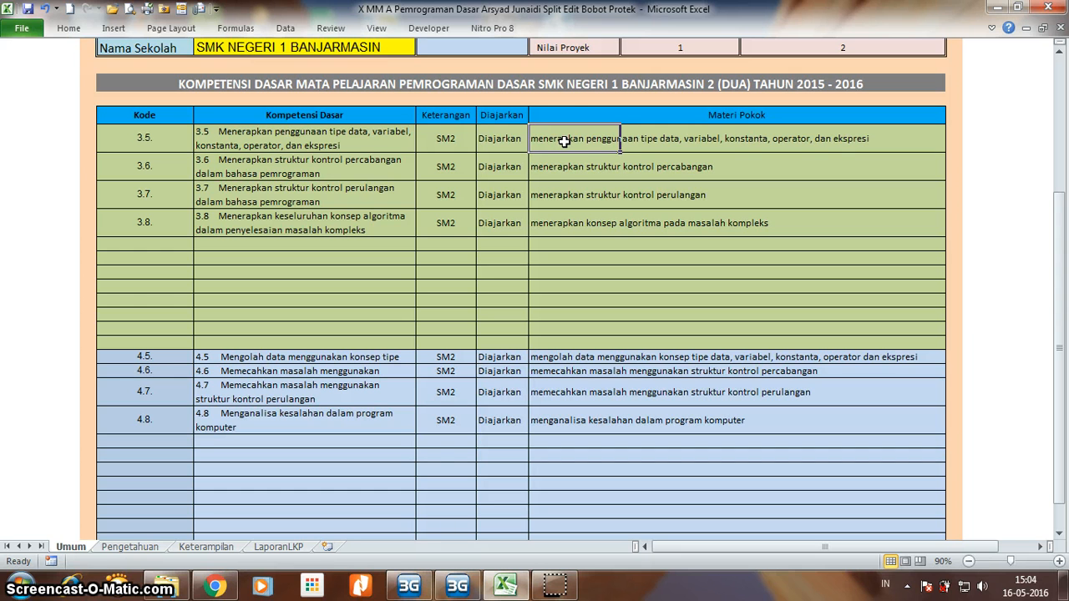
{"action": "left_click", "coordinate": [344, 144]}
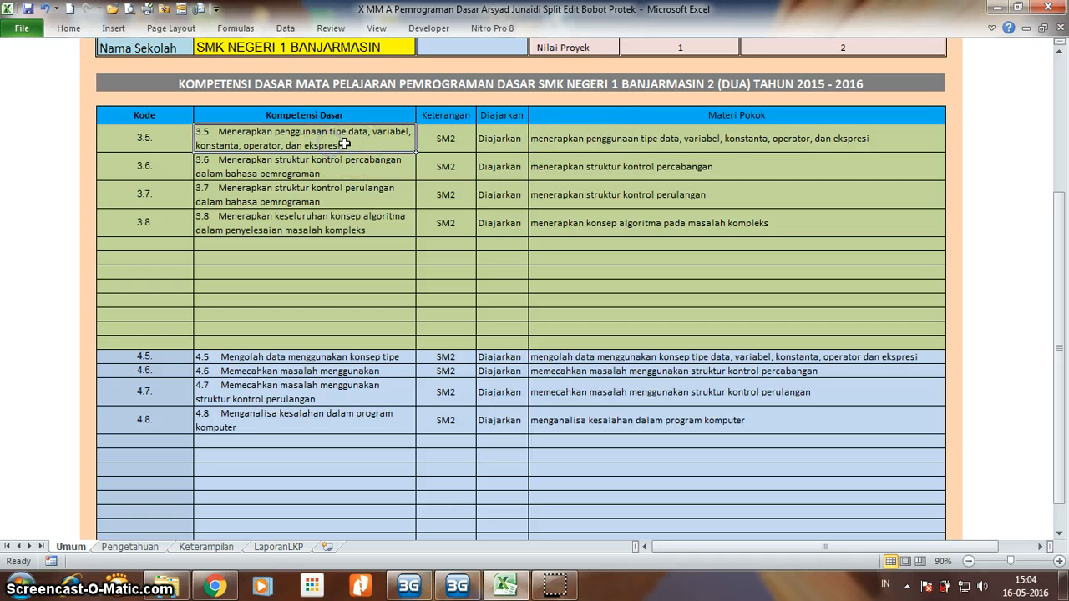
{"action": "left_click", "coordinate": [621, 144]}
{"action": "left_click", "coordinate": [578, 144]}
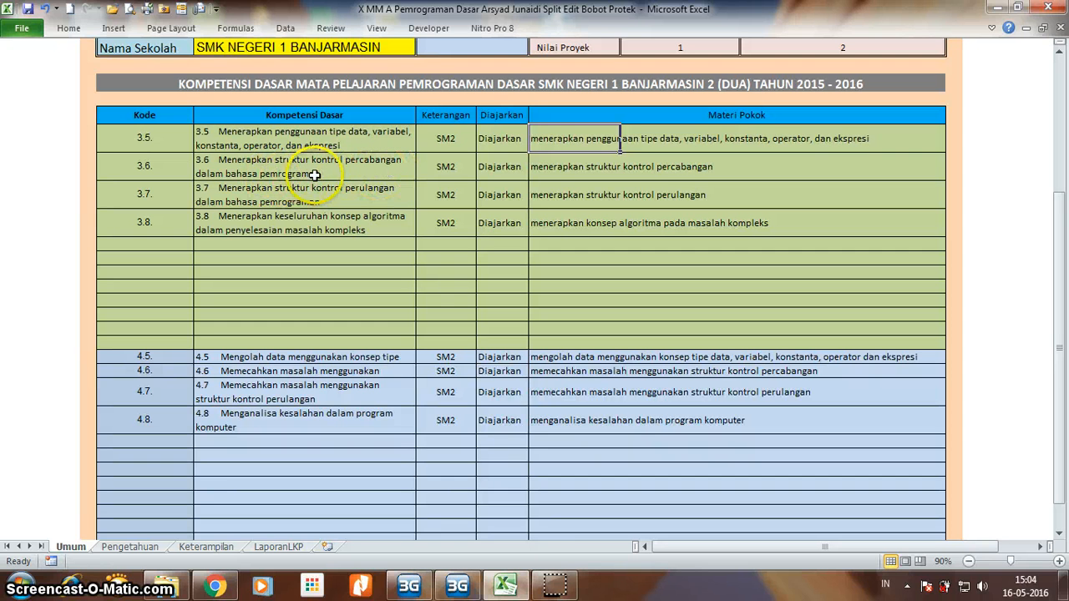
{"action": "left_click", "coordinate": [543, 172]}
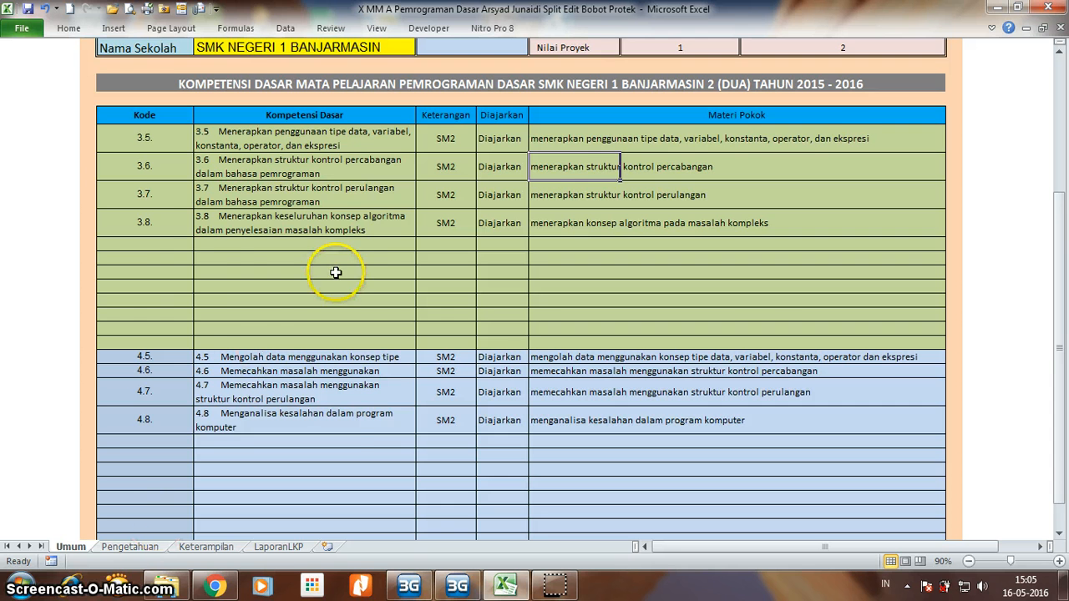
{"action": "scroll", "coordinate": [338, 265], "scroll_direction": "up", "scroll_amount": 4}
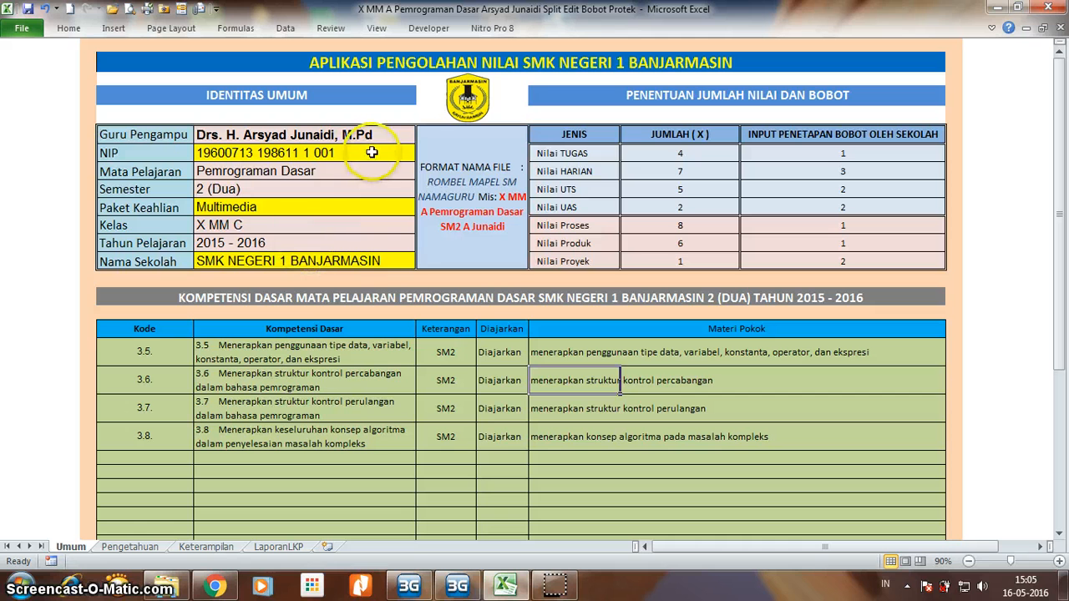
Open the Pengetahuan sheet and examine the first student's NO. KD codes 3.5 to 3.8.
{"action": "left_click", "coordinate": [130, 547]}
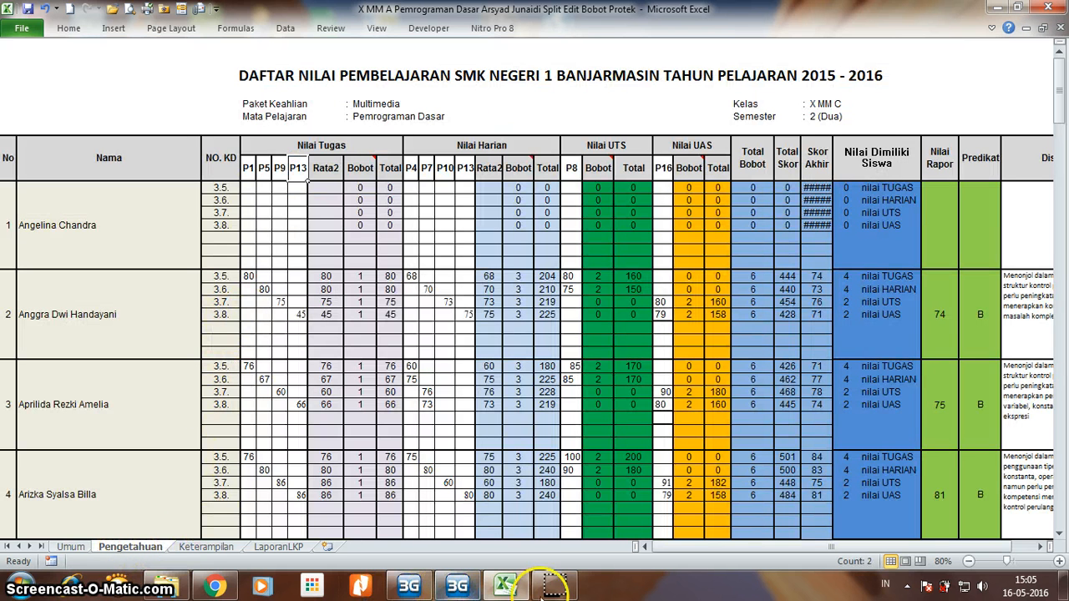
{"action": "mouse_move", "coordinate": [558, 588]}
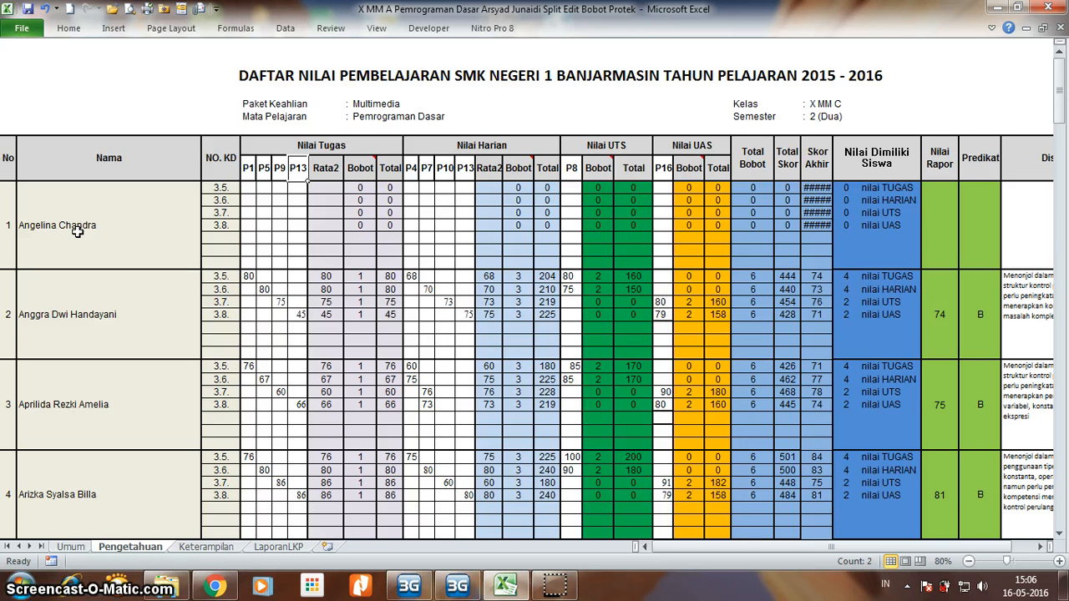
{"action": "left_click", "coordinate": [228, 189]}
{"action": "left_click", "coordinate": [225, 200]}
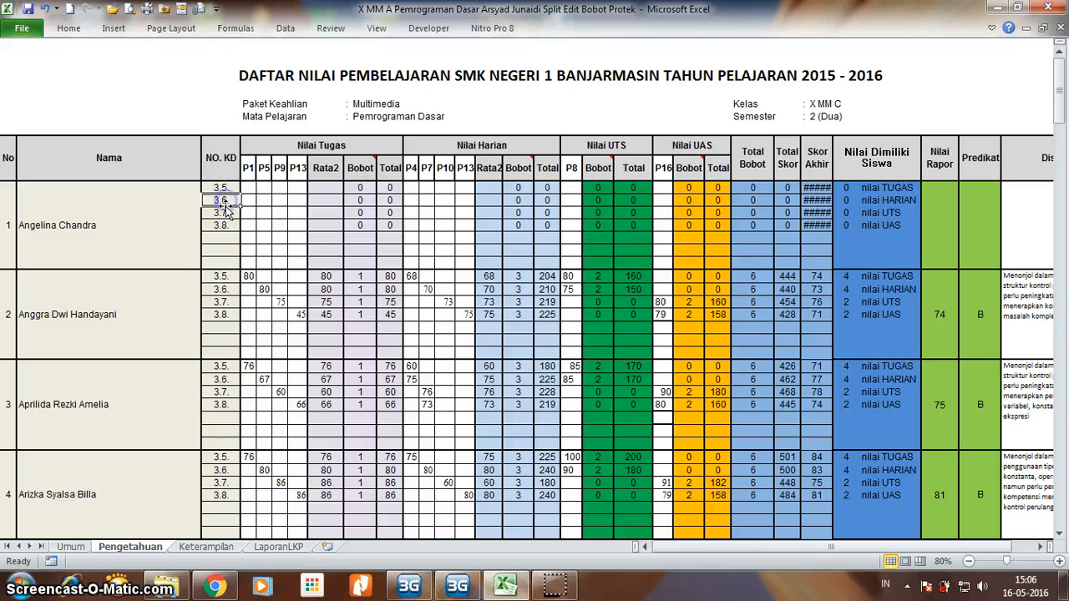
{"action": "left_click", "coordinate": [228, 224]}
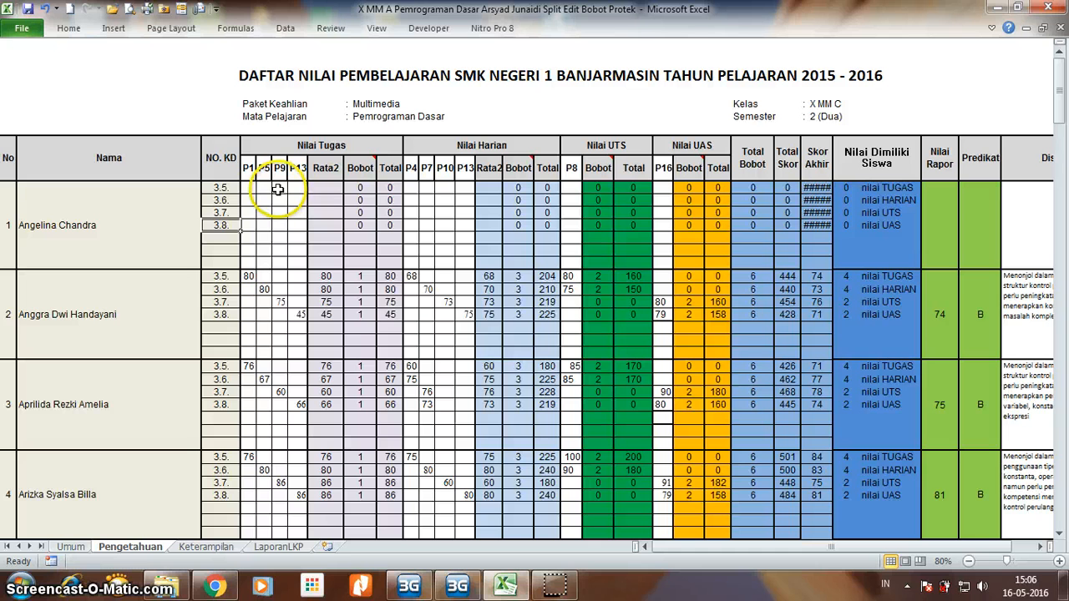
Enter the first student's Nilai Tugas scores: P1 70 for 3.5, P5 67 for 3.6, P9 65 for 3.7 and P13 80 for 3.8.
{"action": "left_click", "coordinate": [250, 187]}
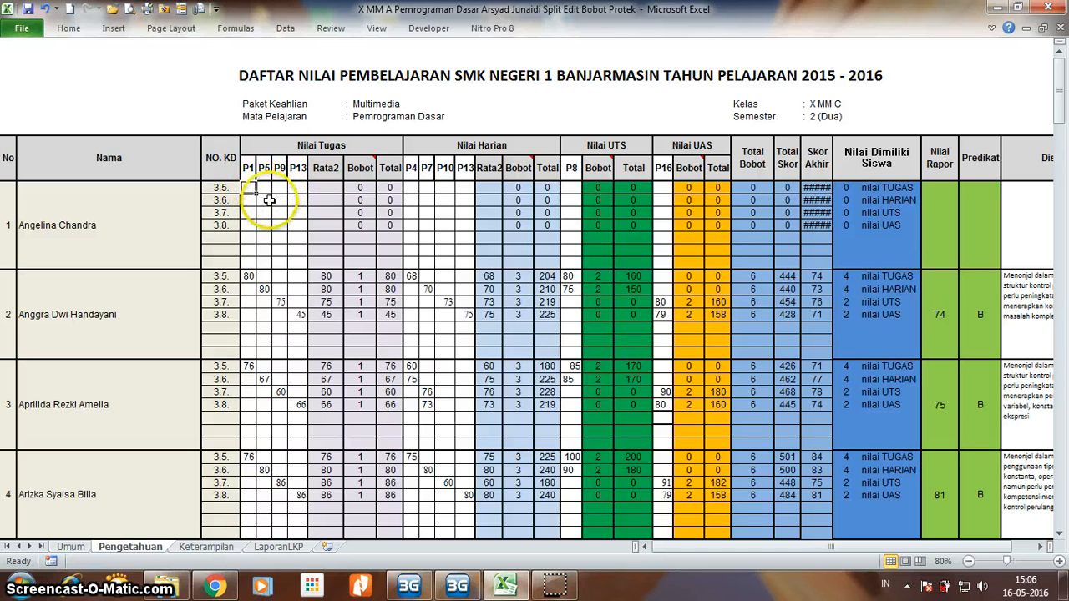
{"action": "type", "text": "7"}
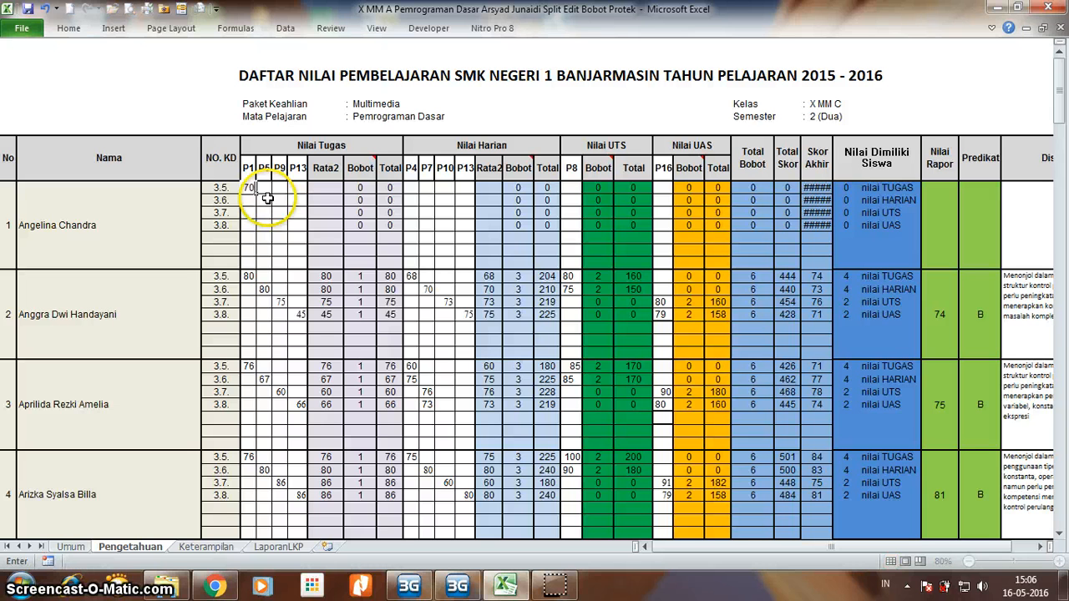
{"action": "type", "text": "0"}
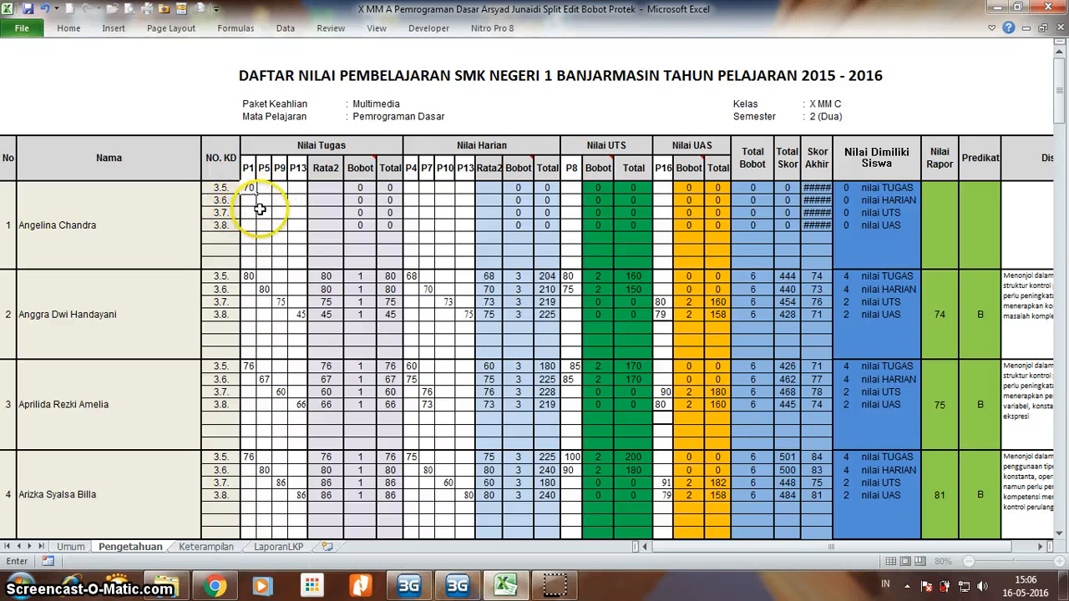
{"action": "left_click", "coordinate": [264, 202]}
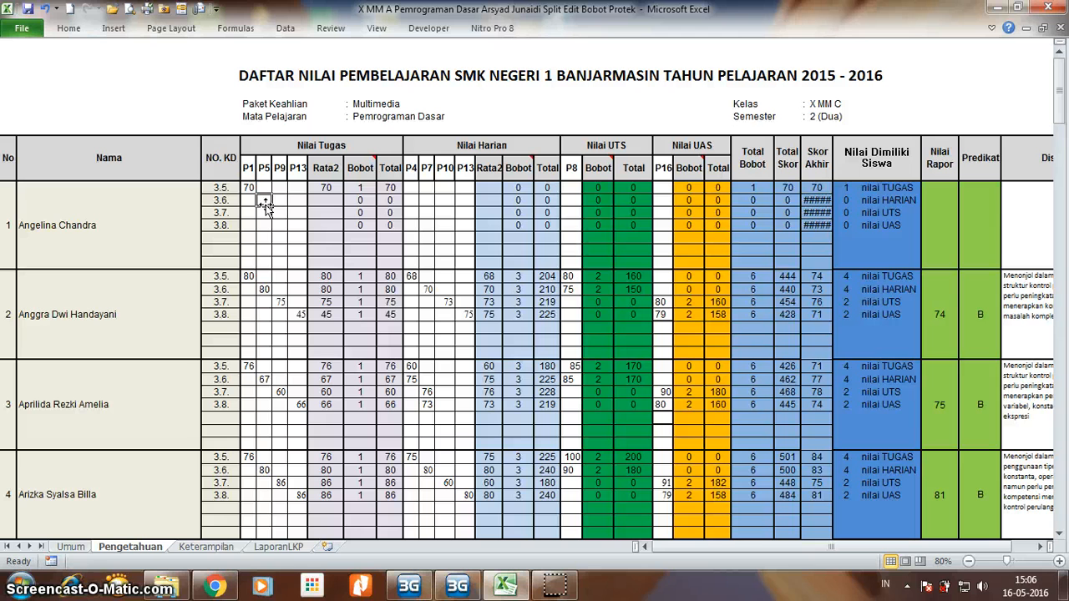
{"action": "type", "text": "67"}
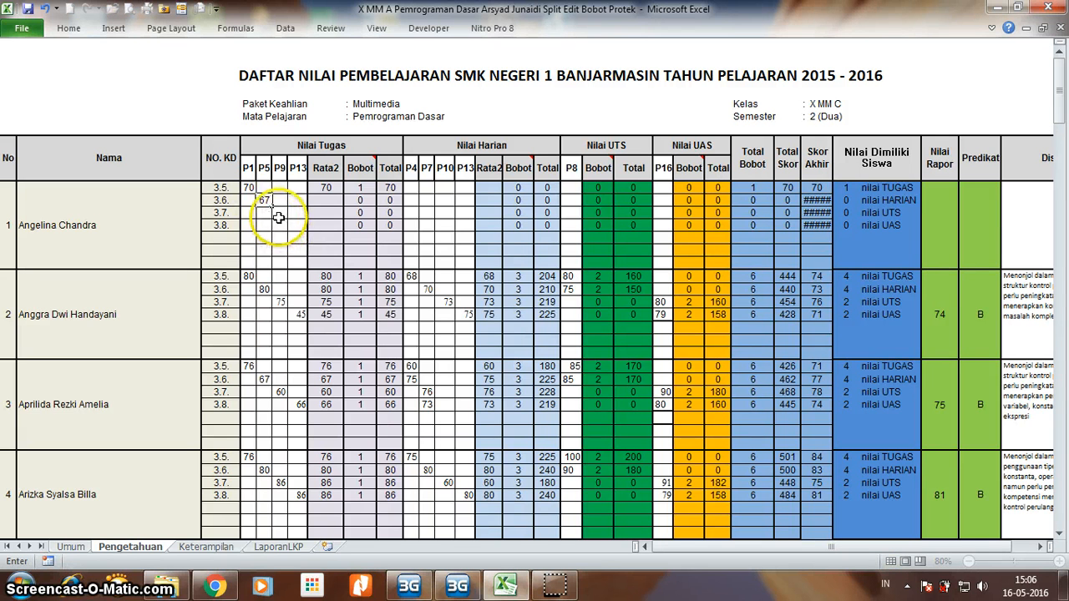
{"action": "left_click", "coordinate": [280, 211]}
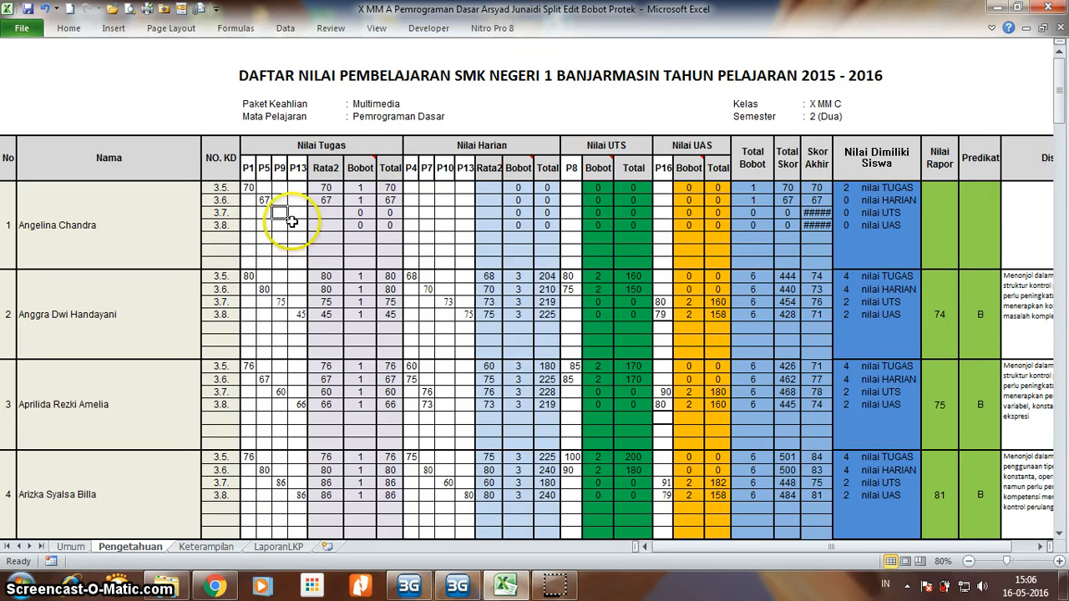
{"action": "type", "text": "65"}
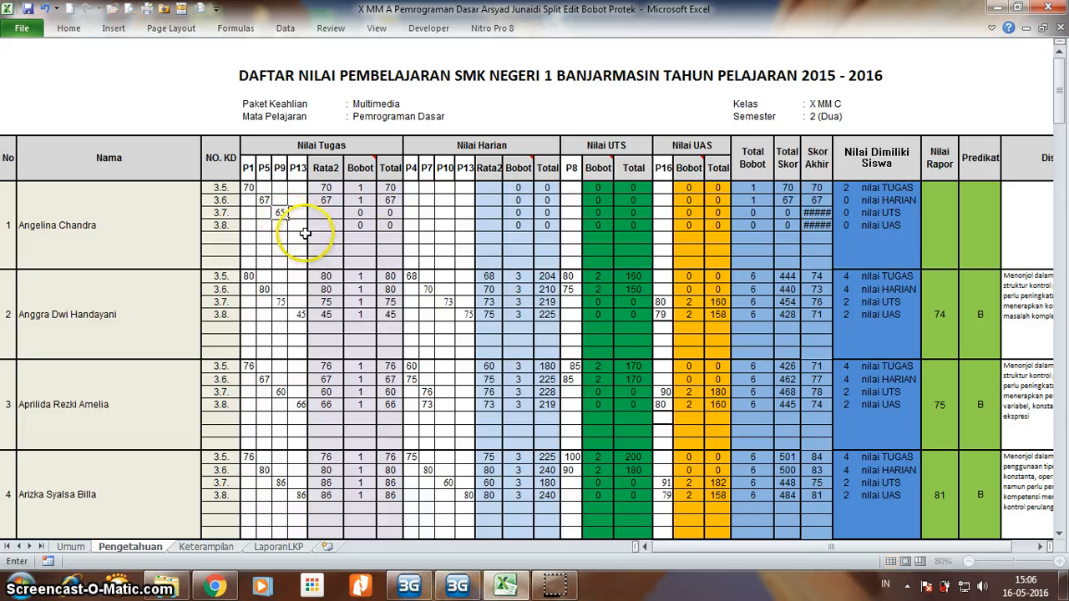
{"action": "left_click", "coordinate": [297, 225]}
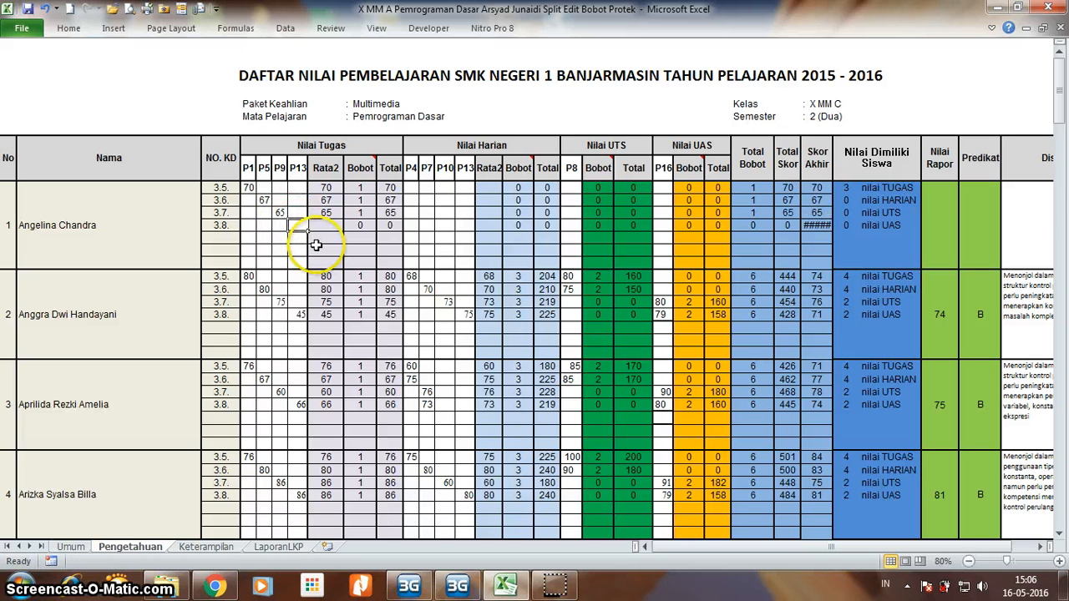
{"action": "type", "text": "80"}
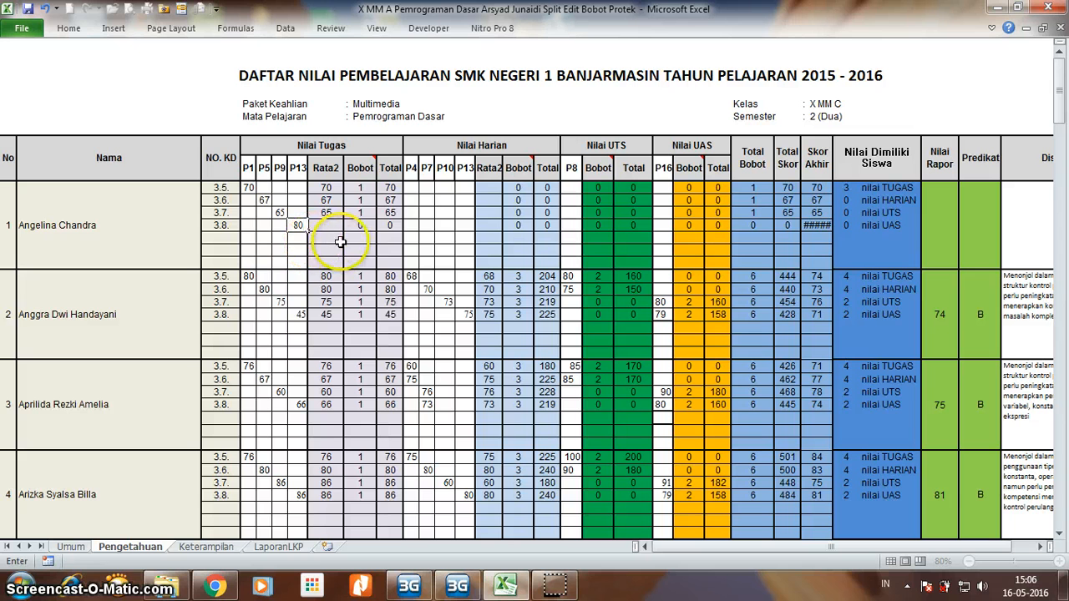
Enter the first student's Nilai Harian scores: P4 56 for 3.5, P7 77 for 3.6, P10 65 for 3.7 and P13 75 for 3.8.
{"action": "left_click", "coordinate": [413, 188]}
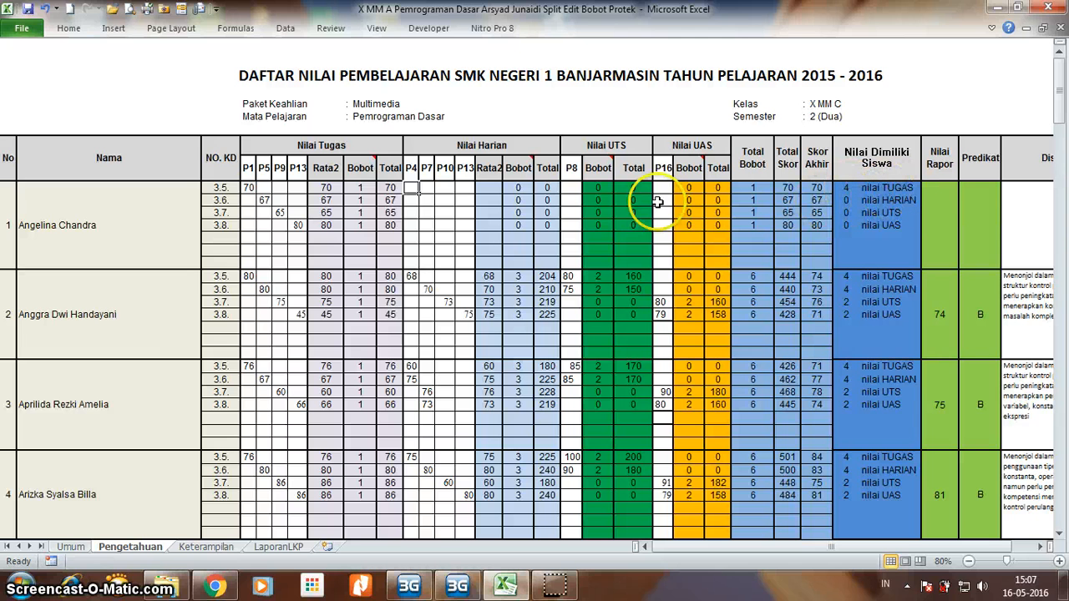
{"action": "type", "text": "56"}
{"action": "left_click", "coordinate": [426, 201]}
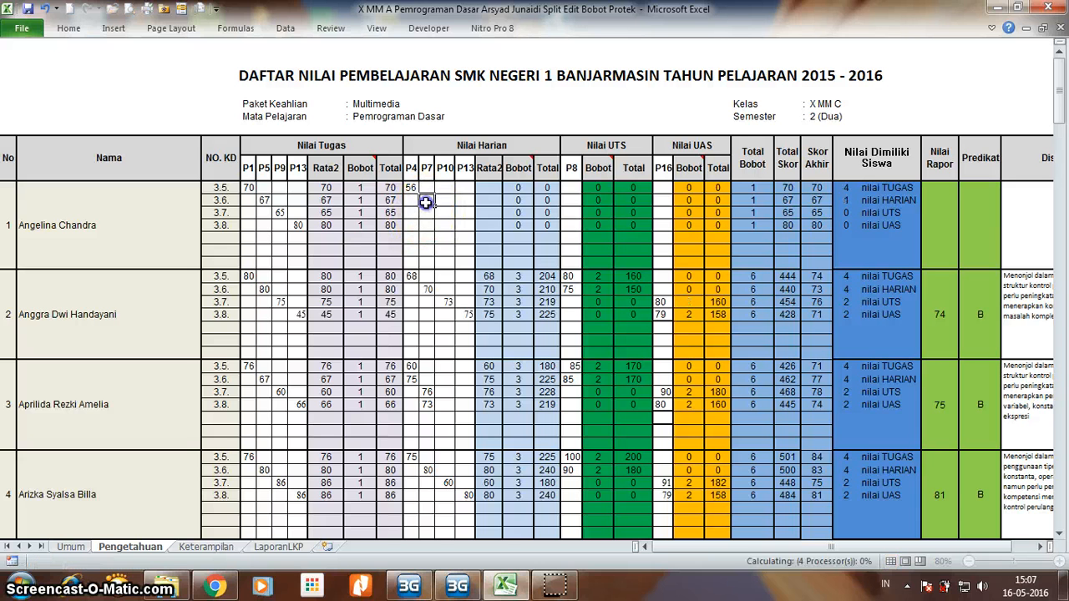
{"action": "type", "text": "77"}
{"action": "left_click", "coordinate": [449, 215]}
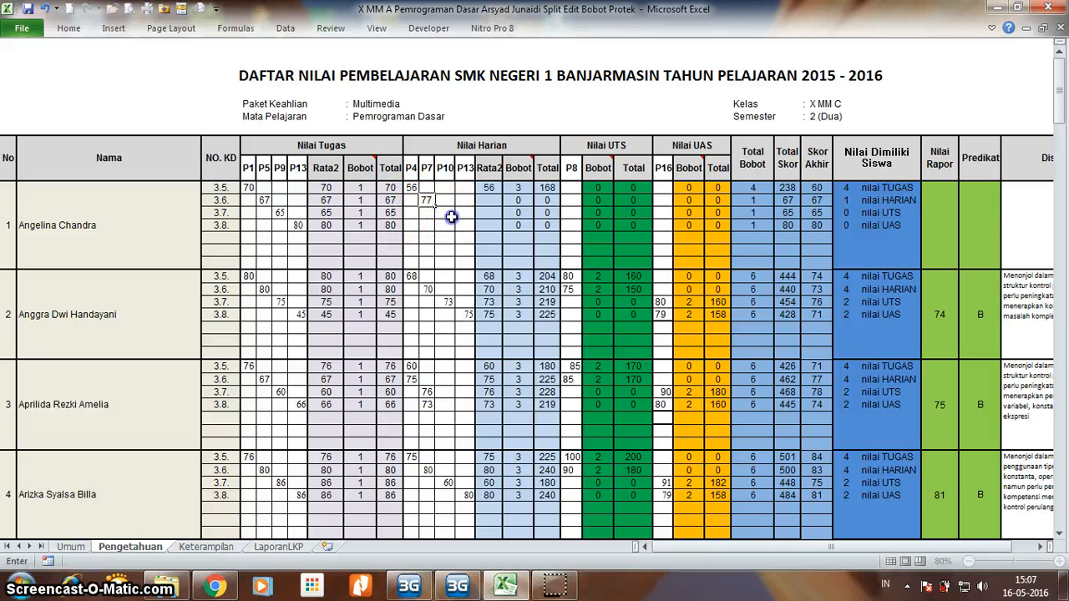
{"action": "type", "text": "65"}
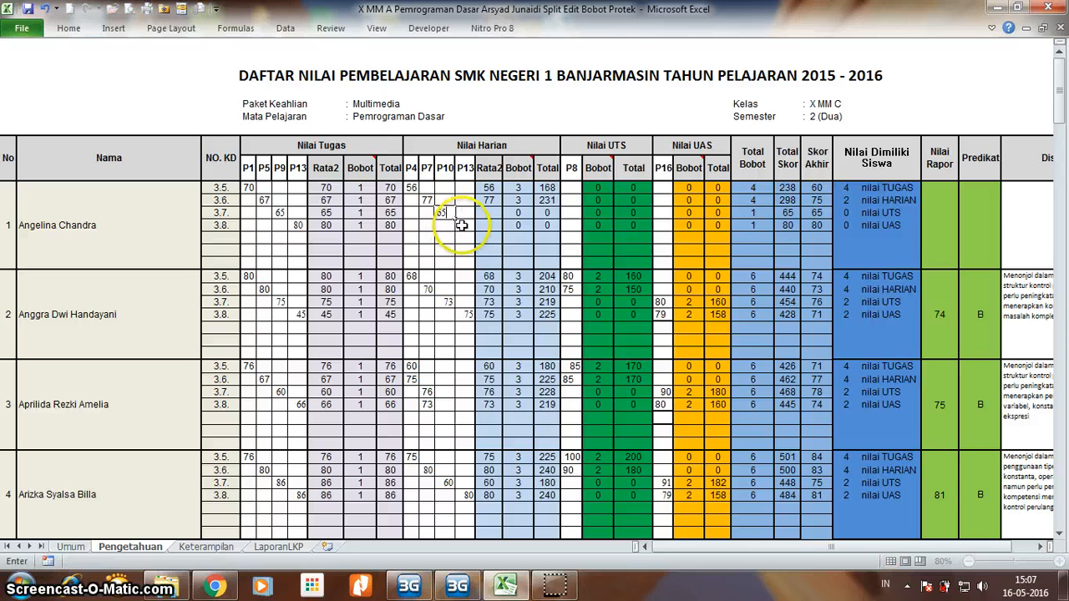
{"action": "left_click", "coordinate": [462, 225]}
{"action": "type", "text": "75"}
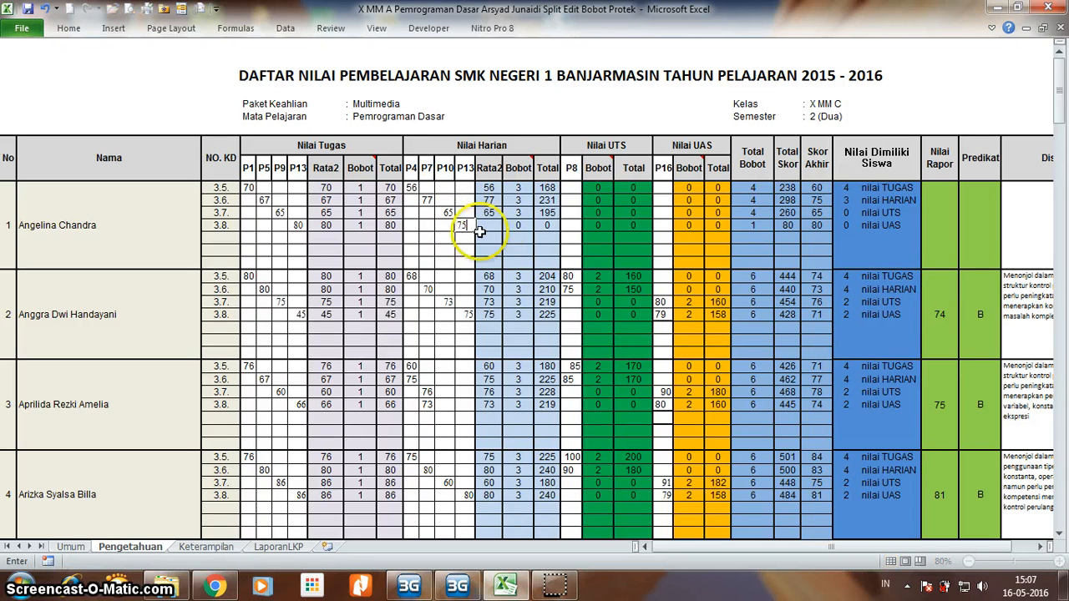
{"action": "left_click", "coordinate": [488, 237]}
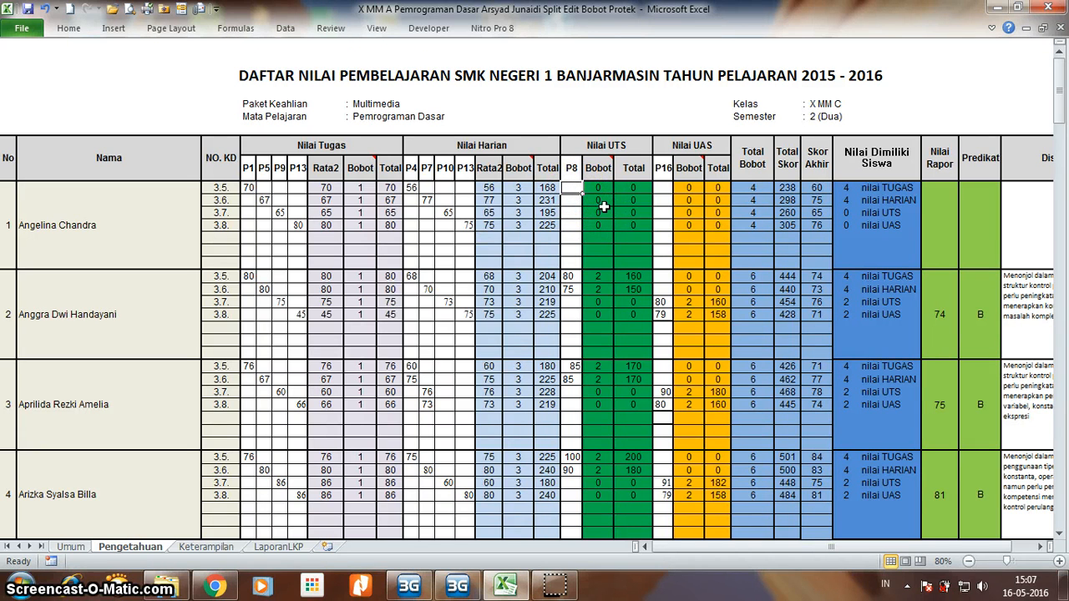
Enter the first student's Nilai UTS scores in P8, 78 for 3.5 and 90 for 3.6, and go to the Nilai UAS cell for 3.7.
{"action": "left_click", "coordinate": [580, 190]}
{"action": "type", "text": "78"}
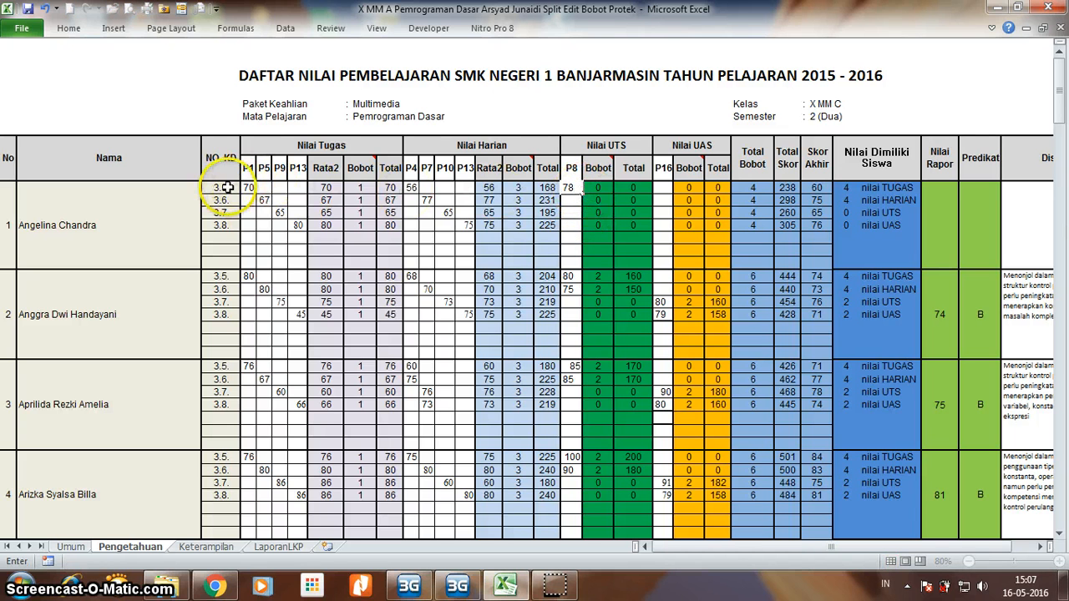
{"action": "key", "text": "Return"}
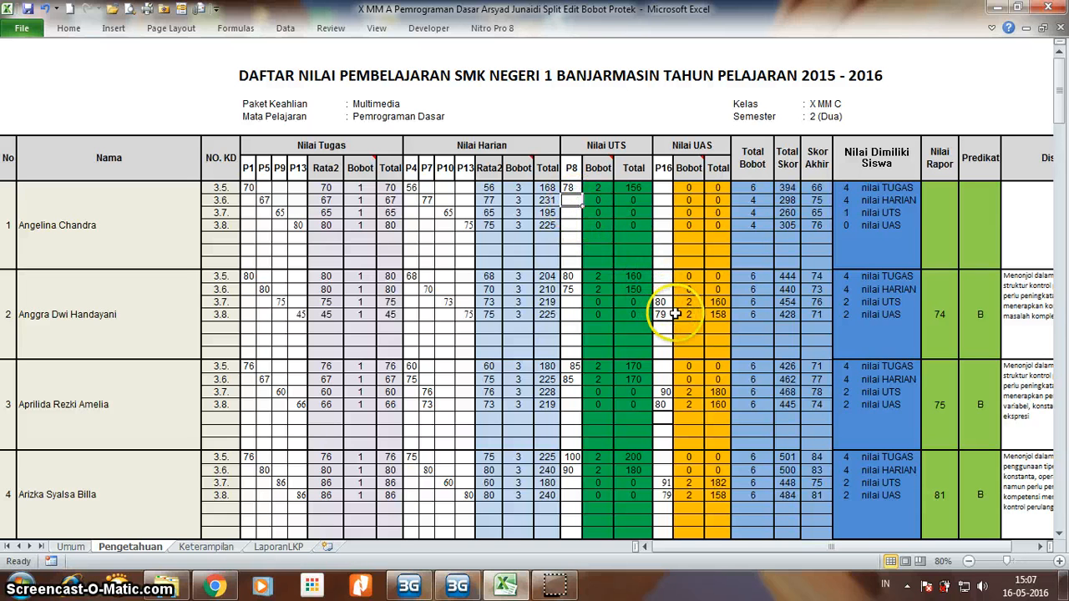
{"action": "type", "text": "90"}
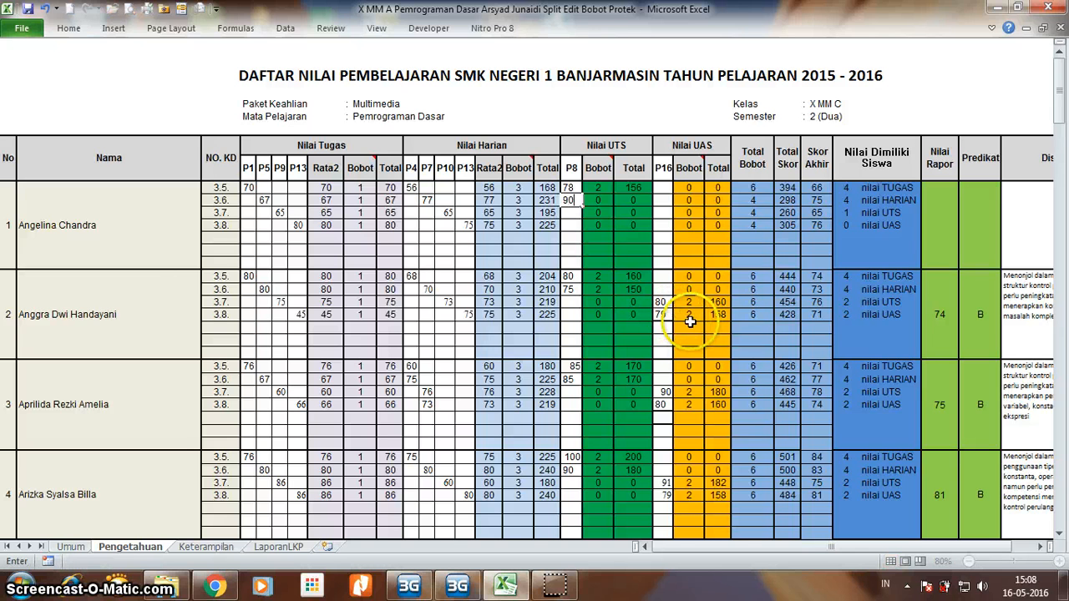
{"action": "left_click", "coordinate": [662, 213]}
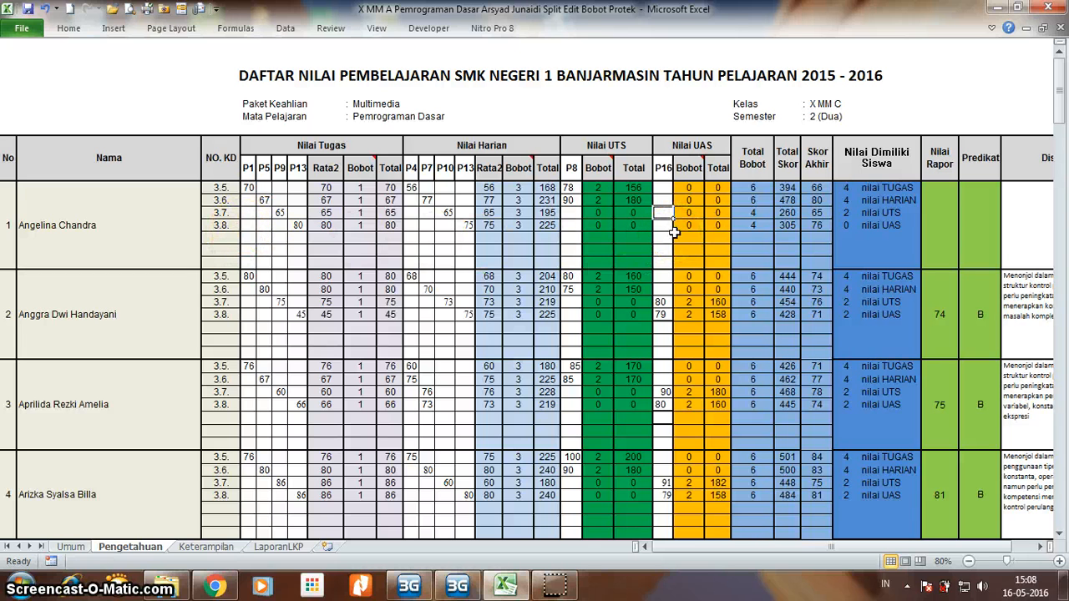
Enter the first student's Nilai UAS scores in P16, 65 for 3.7 and 78 for 3.8.
{"action": "type", "text": "65"}
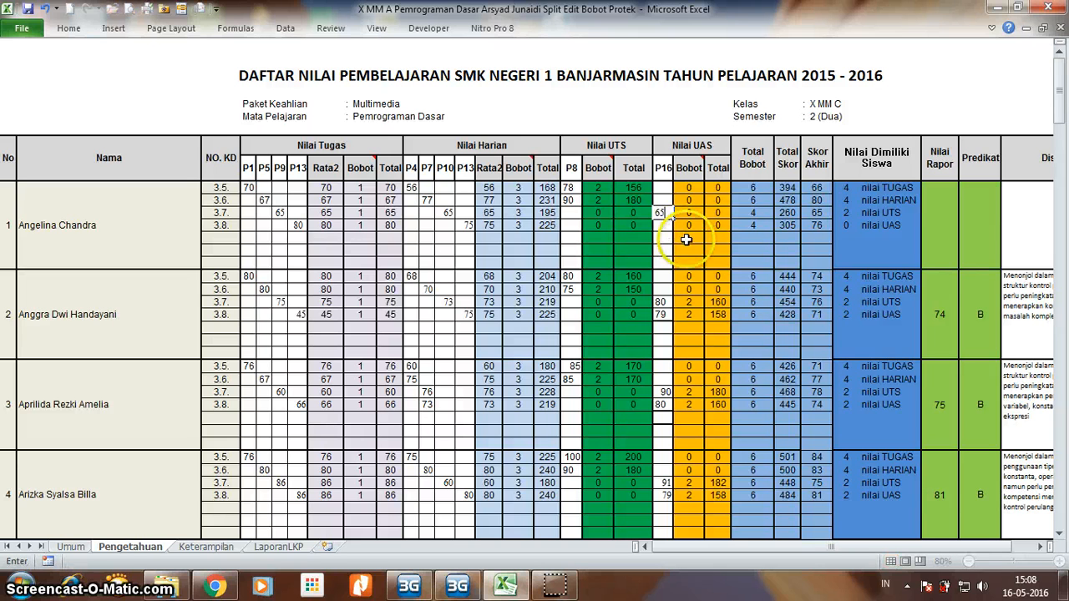
{"action": "key", "text": "Return"}
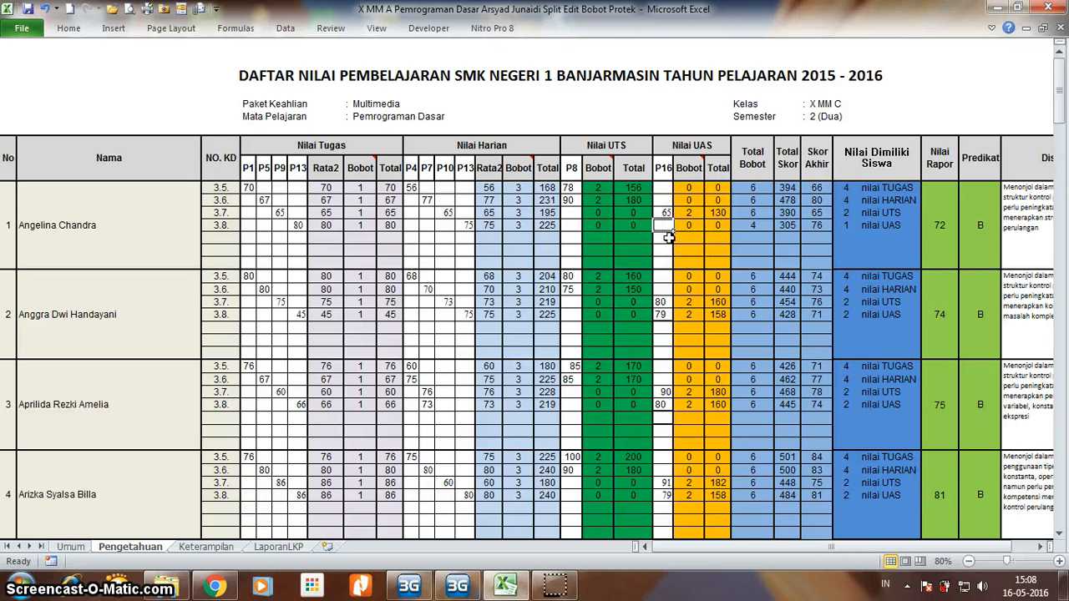
{"action": "type", "text": "78"}
{"action": "key", "text": "Return"}
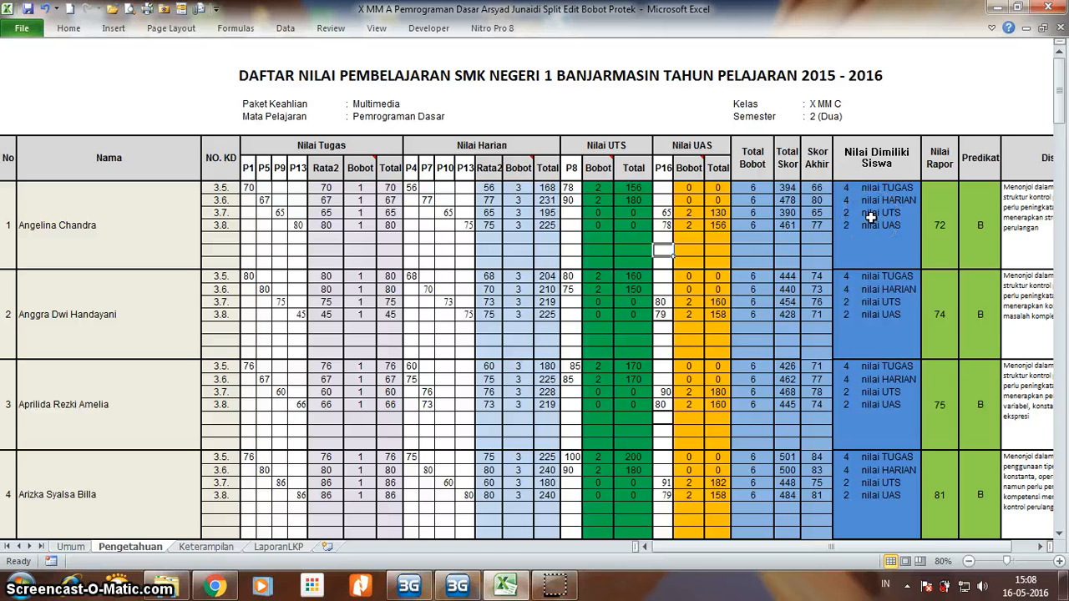
Examine the first student's Nilai Rapor, Predikat and Diskripsi, and compare the description with the Skor Akhir per competency.
{"action": "left_click", "coordinate": [943, 228]}
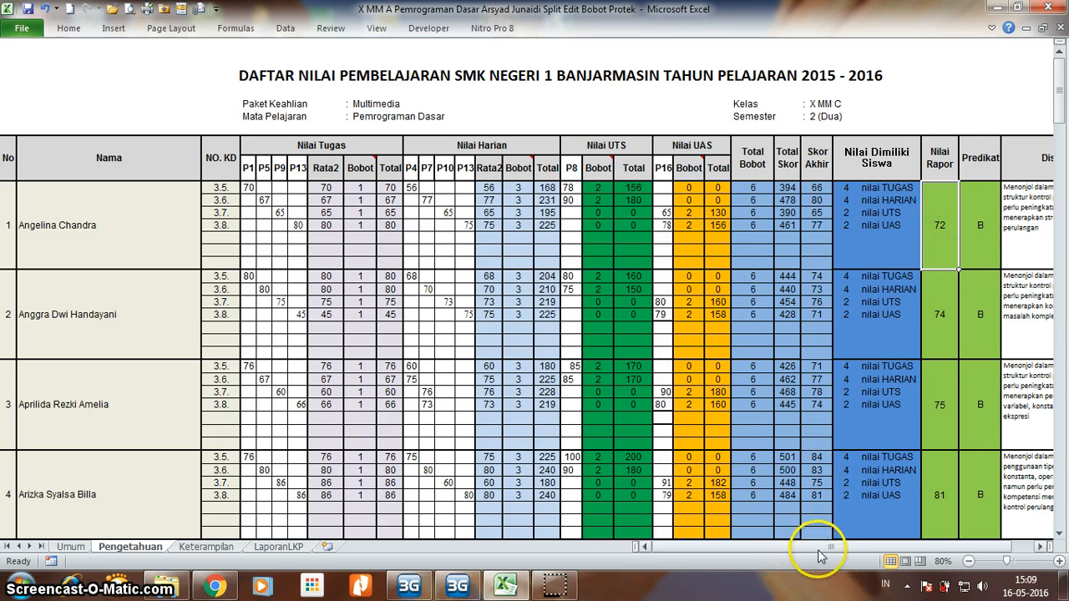
{"action": "left_click_drag", "start_coordinate": [817, 552], "coordinate": [835, 554]}
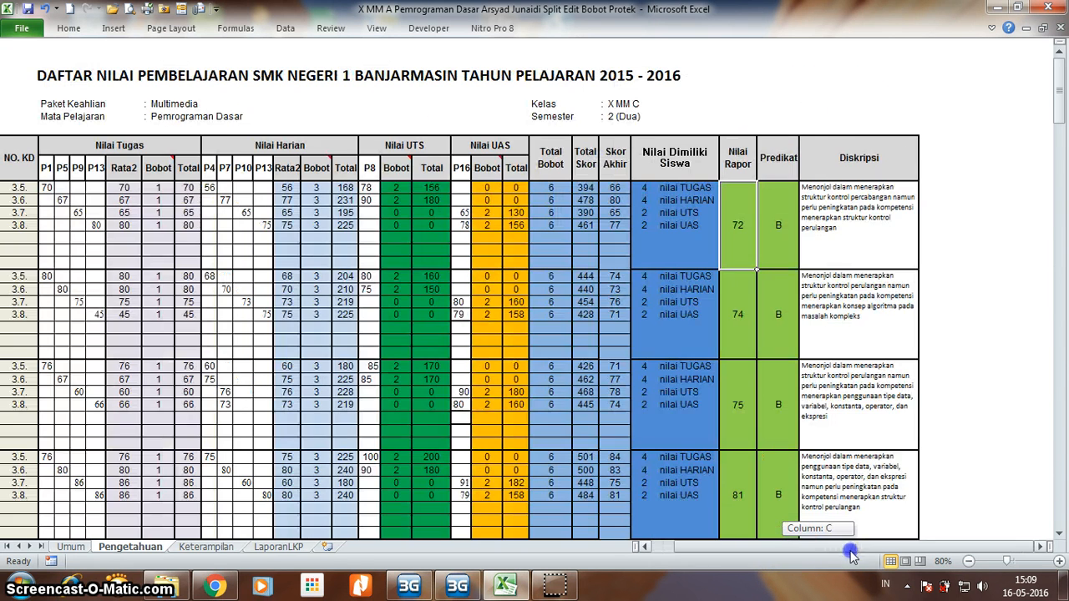
{"action": "left_click", "coordinate": [778, 236]}
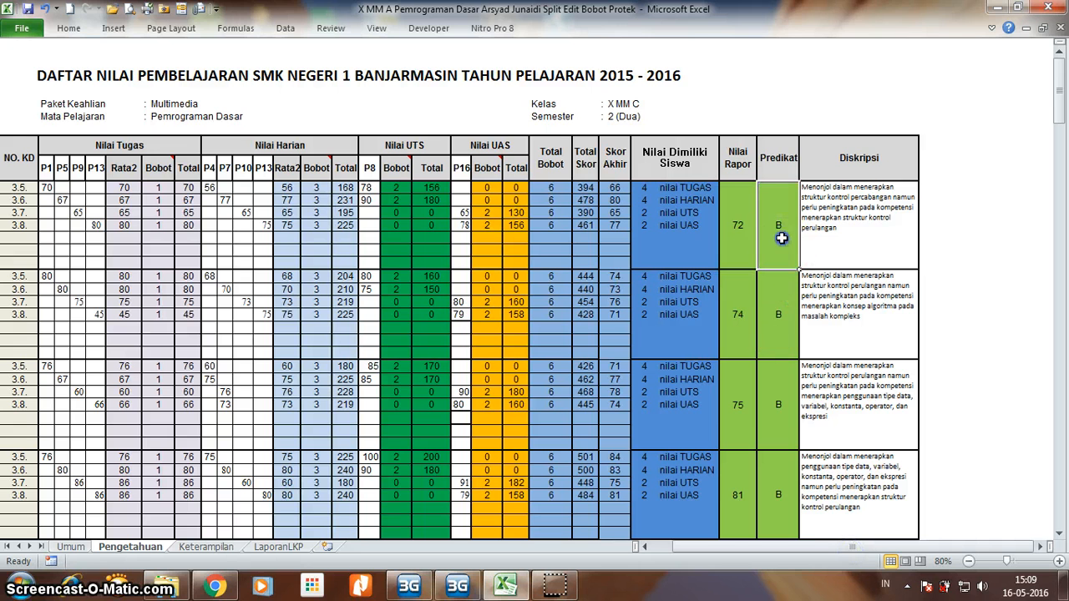
{"action": "left_click", "coordinate": [860, 207]}
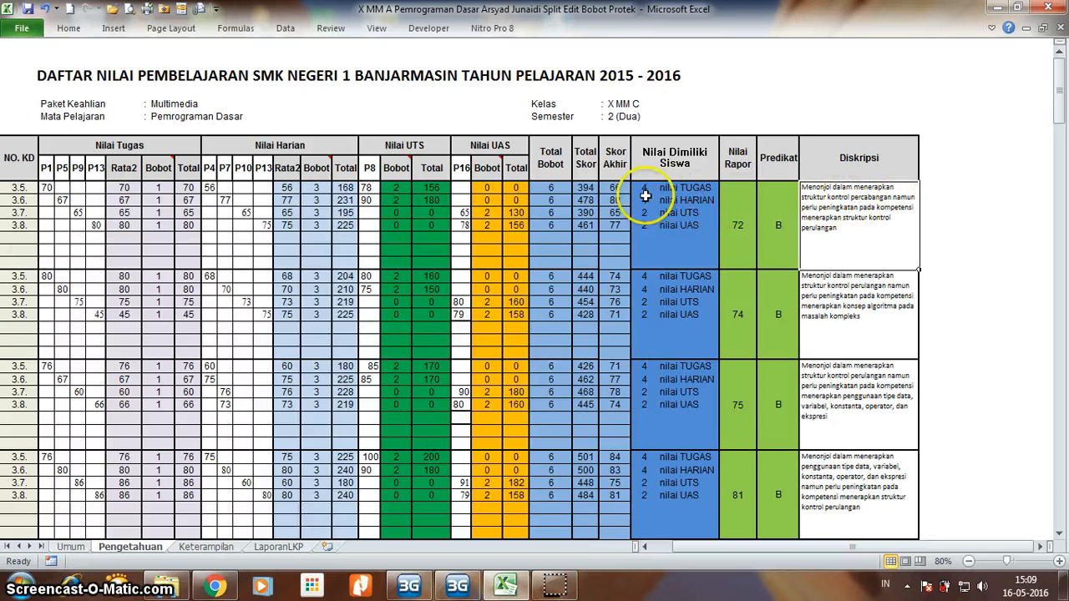
{"action": "left_click", "coordinate": [618, 201]}
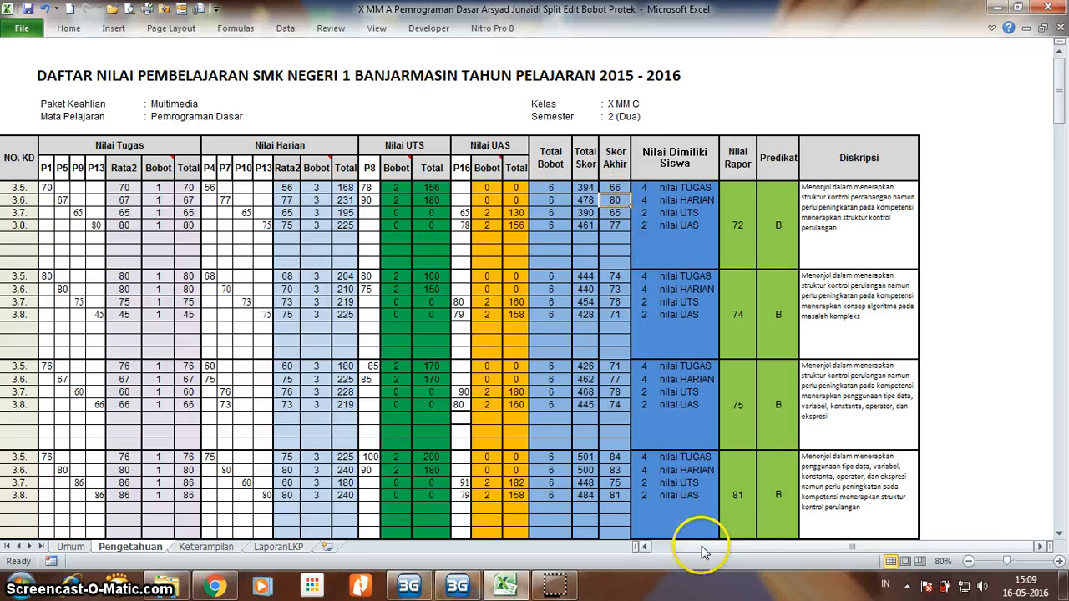
{"action": "mouse_move", "coordinate": [690, 548]}
{"action": "left_mouse_down"}
{"action": "mouse_move", "coordinate": [680, 551]}
{"action": "mouse_move", "coordinate": [701, 553]}
{"action": "left_mouse_up"}
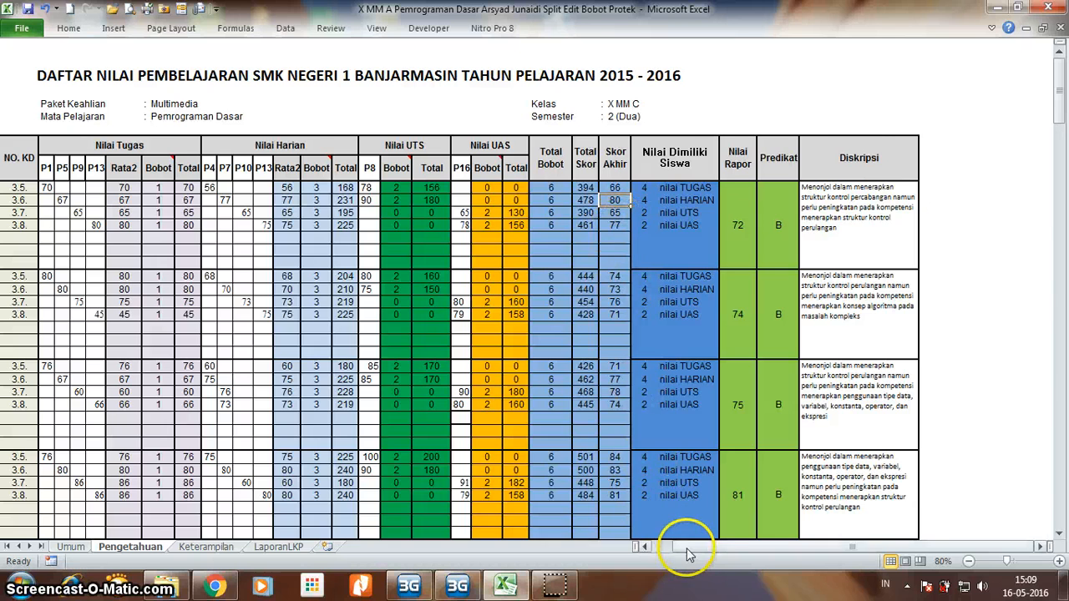
{"action": "mouse_move", "coordinate": [687, 553]}
{"action": "left_mouse_down"}
{"action": "mouse_move", "coordinate": [659, 551]}
{"action": "mouse_move", "coordinate": [700, 553]}
{"action": "left_mouse_up"}
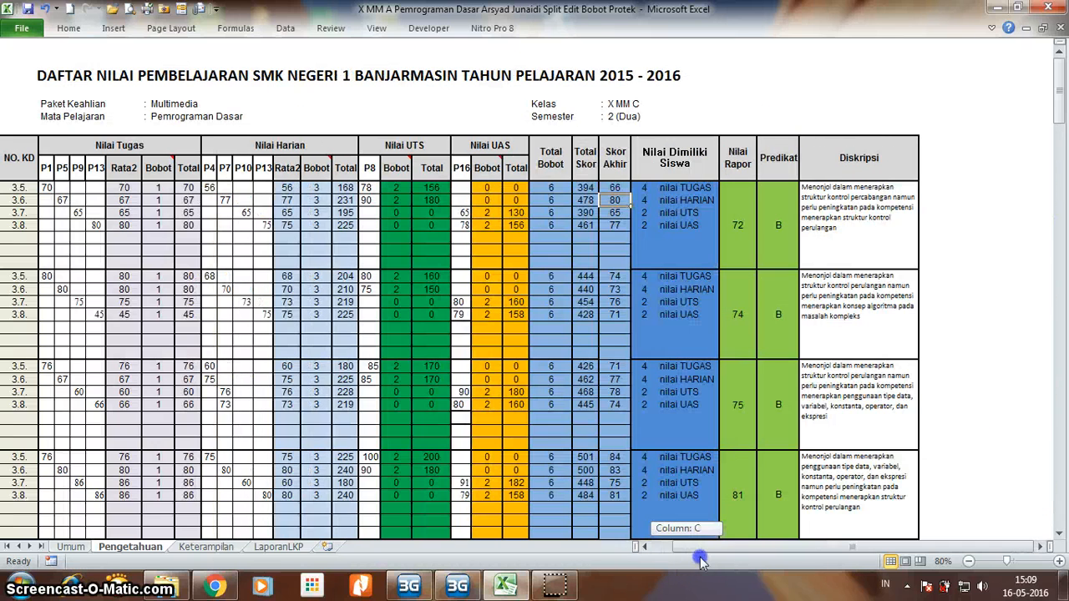
{"action": "left_click", "coordinate": [842, 228]}
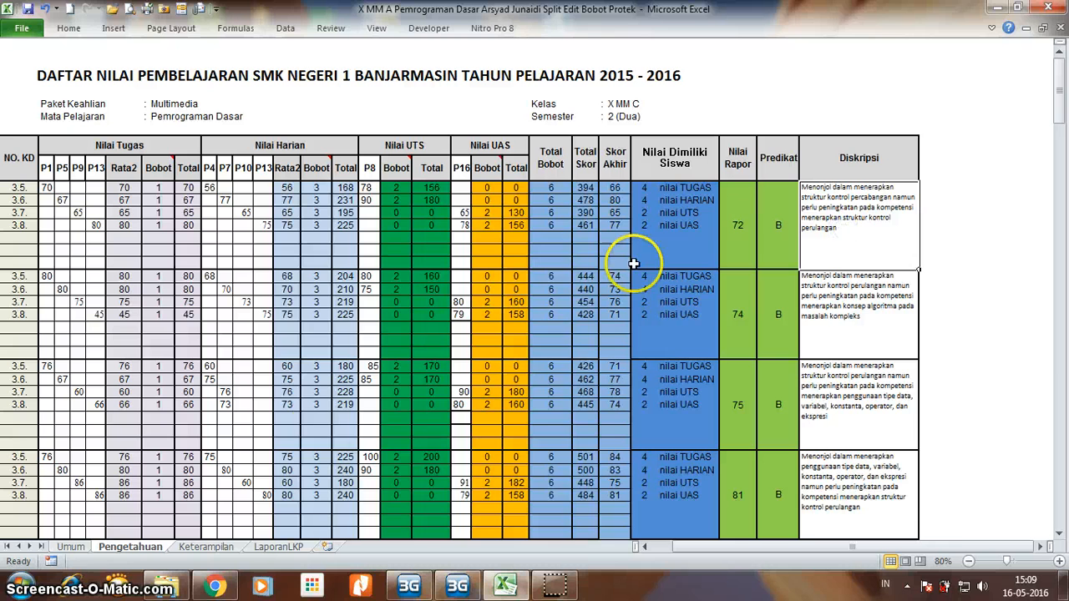
Check the Materi Pokok wording of the competencies in the Umum sheet, and return to the student names in the Pengetahuan sheet.
{"action": "left_click", "coordinate": [70, 546]}
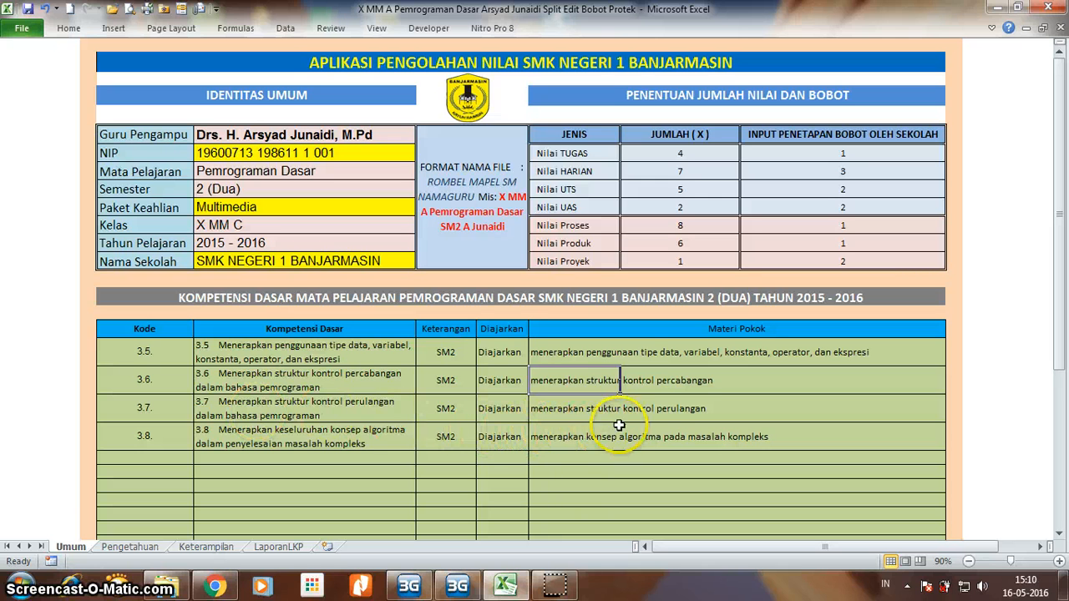
{"action": "left_click", "coordinate": [133, 548]}
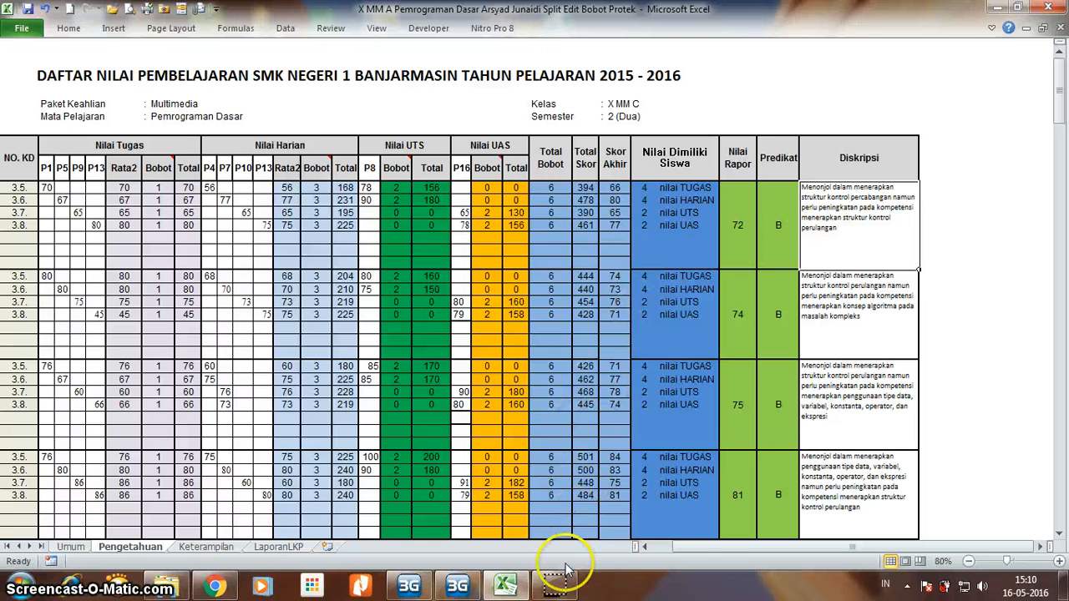
{"action": "left_click_drag", "start_coordinate": [690, 561], "coordinate": [673, 561]}
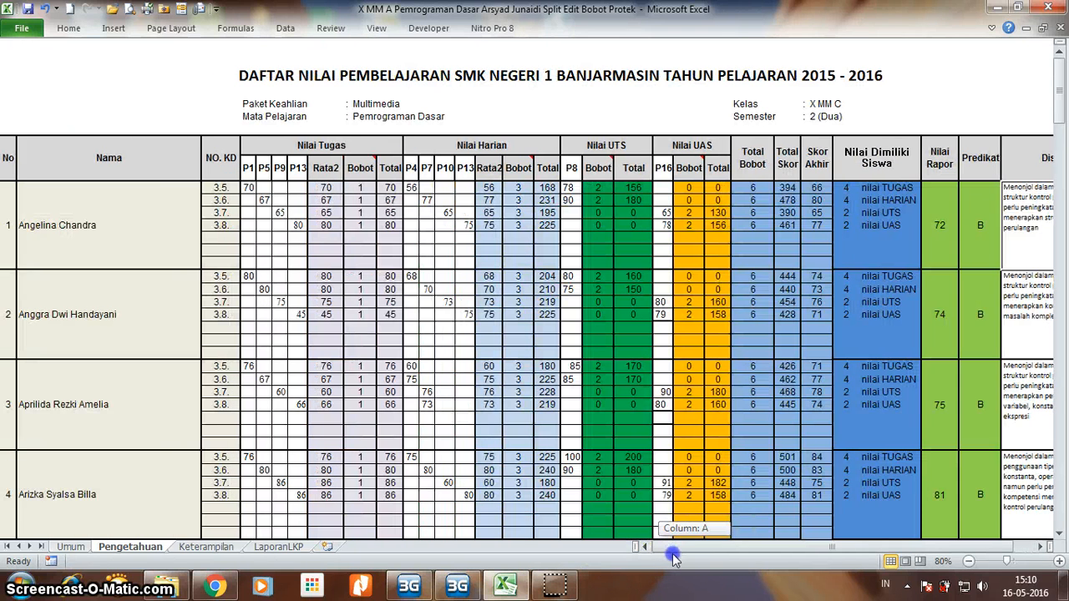